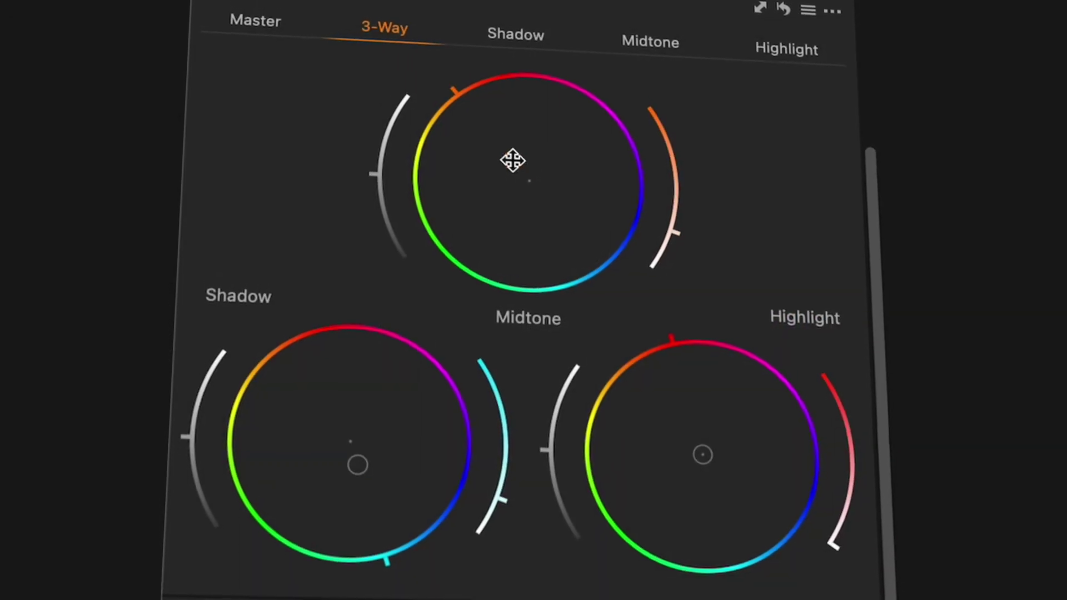
- Nudge the highlight colour balance and switch the viewer to show only the edited after version
mouse_move(687, 435)
mouse_down()
mouse_move(707, 431)
mouse_move(698, 436)
mouse_up()
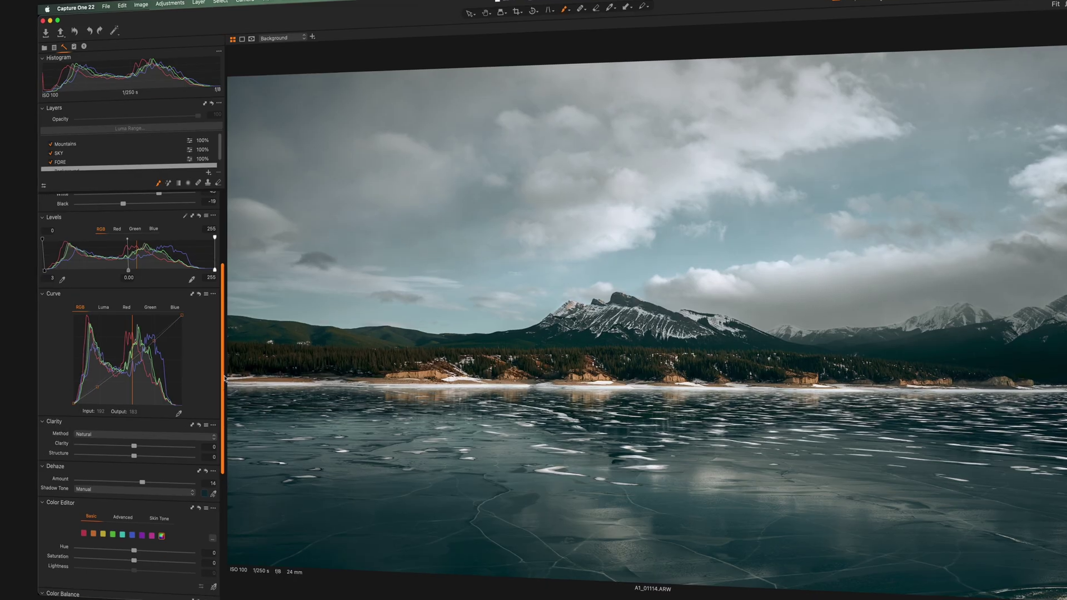
scroll(224, 378, up, 5)
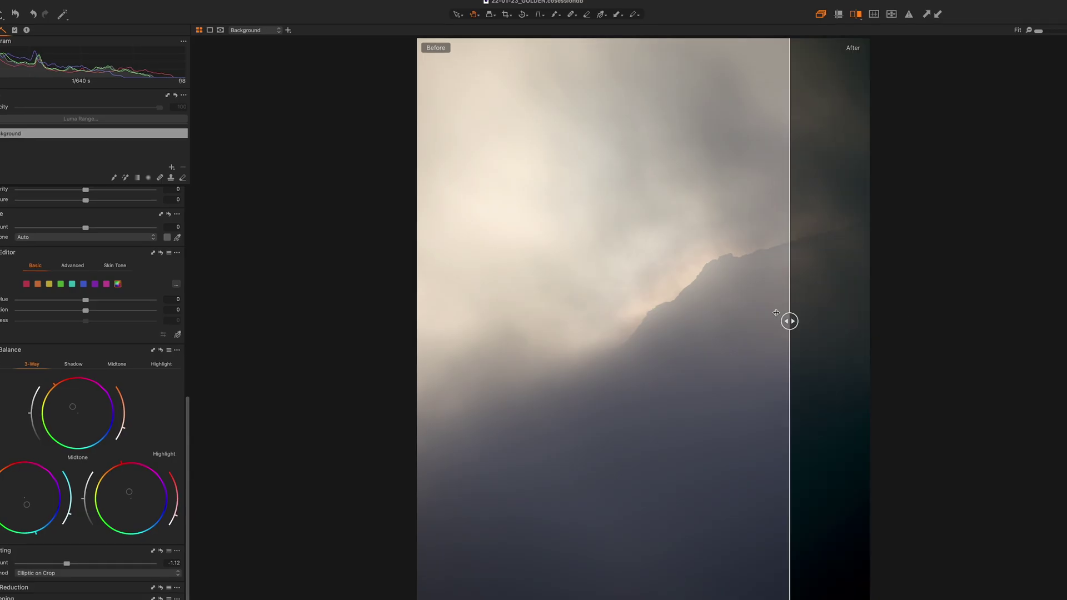
drag(775, 312, 410, 312)
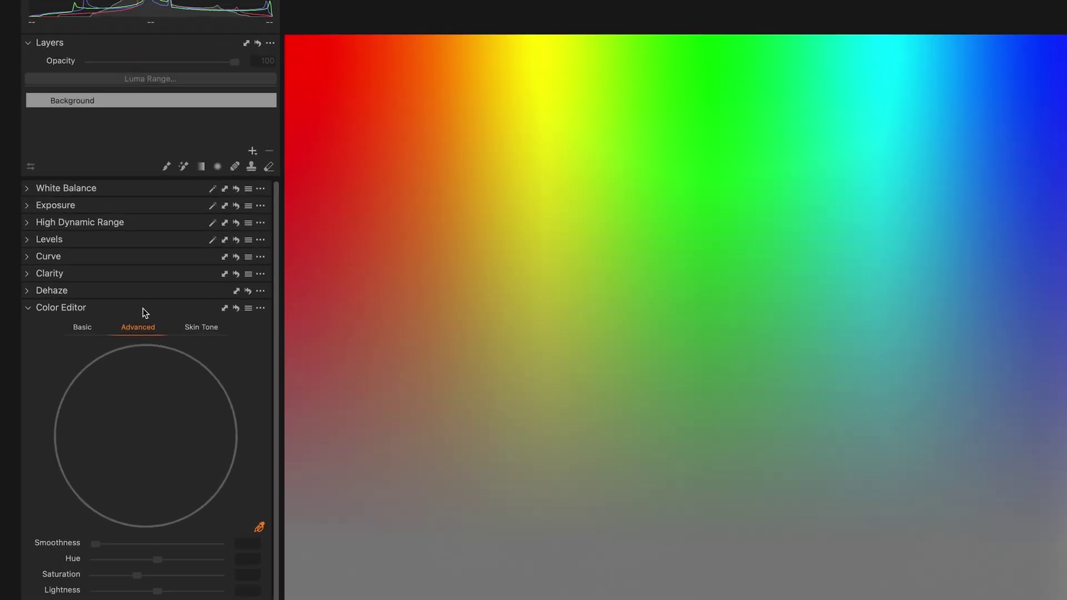
- Sample a green from the spectrum image with the Color Editor picker
right_click(139, 295)
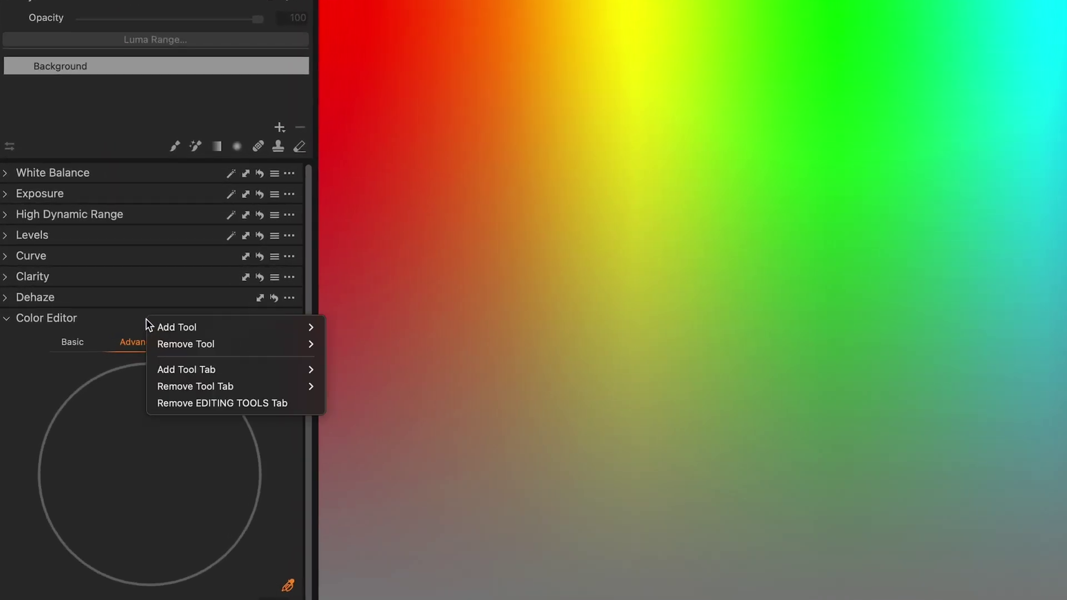
mouse_move(171, 326)
click(114, 323)
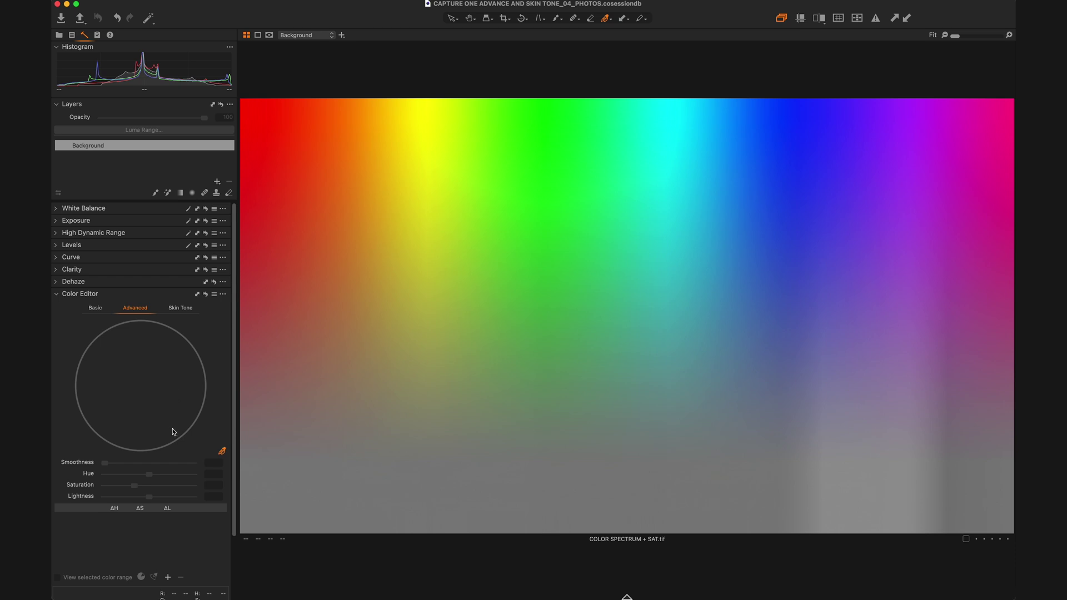
mouse_move(278, 382)
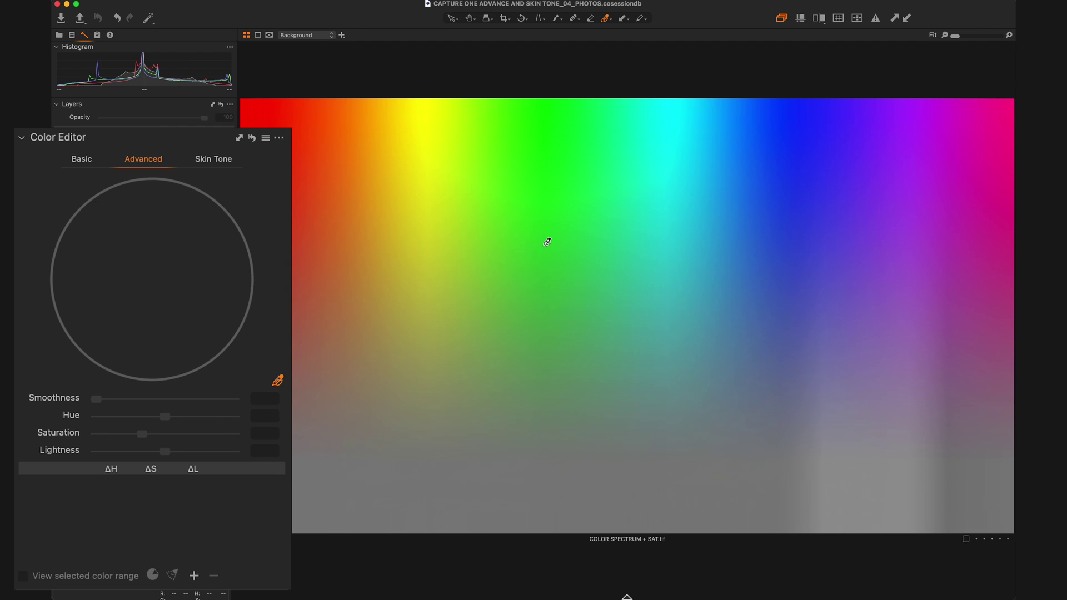
click(550, 233)
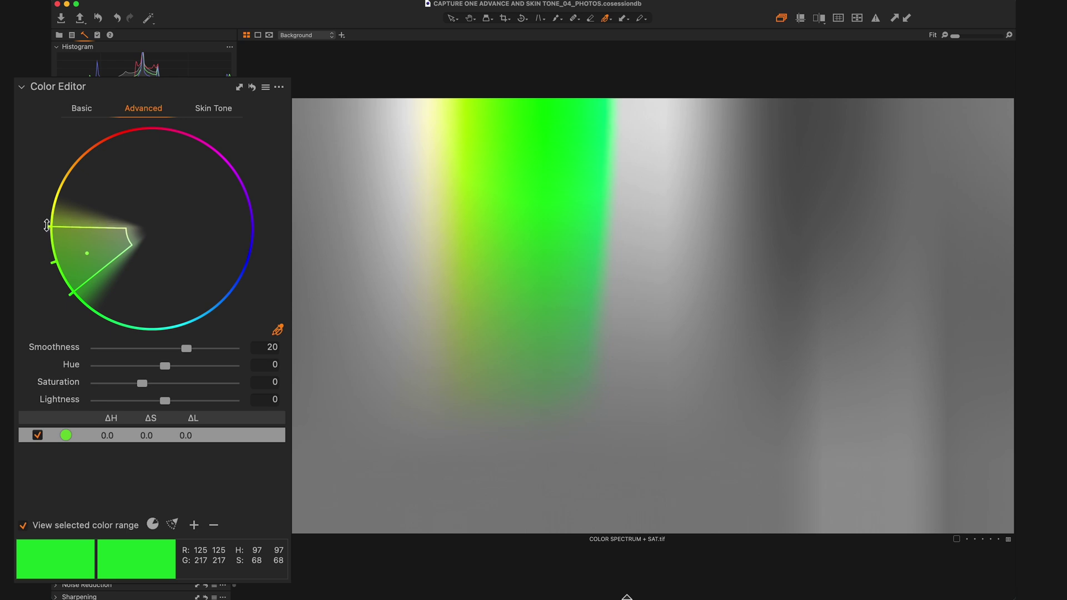
- Drag the green wedge's hue borders toward yellow-green and narrow its hue span
mouse_move(47, 226)
mouse_down()
mouse_move(72, 155)
mouse_move(65, 164)
mouse_move(53, 191)
mouse_move(98, 139)
mouse_move(49, 253)
mouse_move(47, 235)
mouse_up()
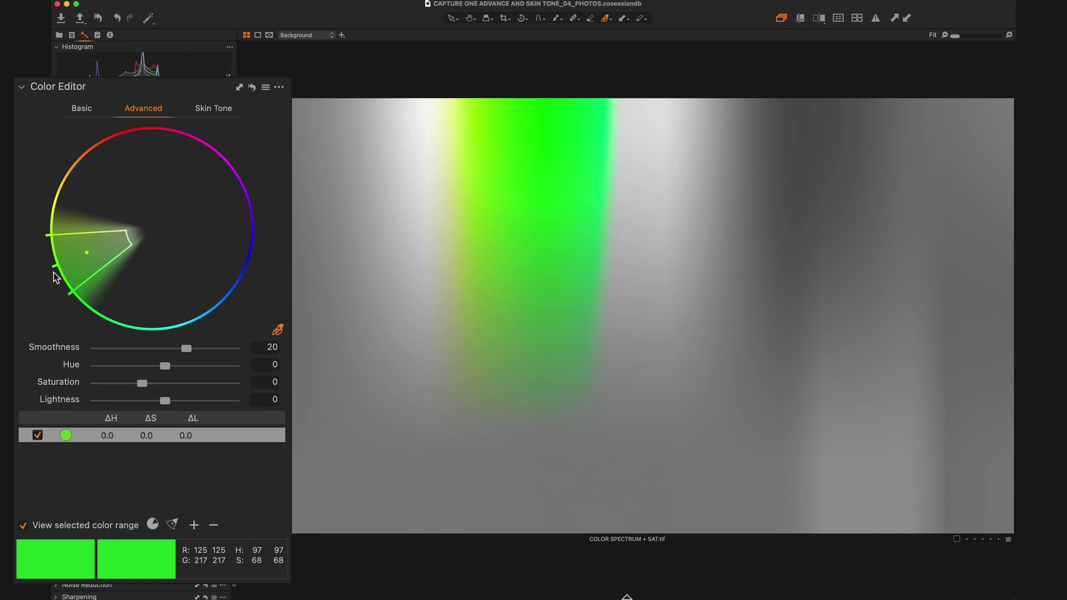
drag(53, 268, 25, 292)
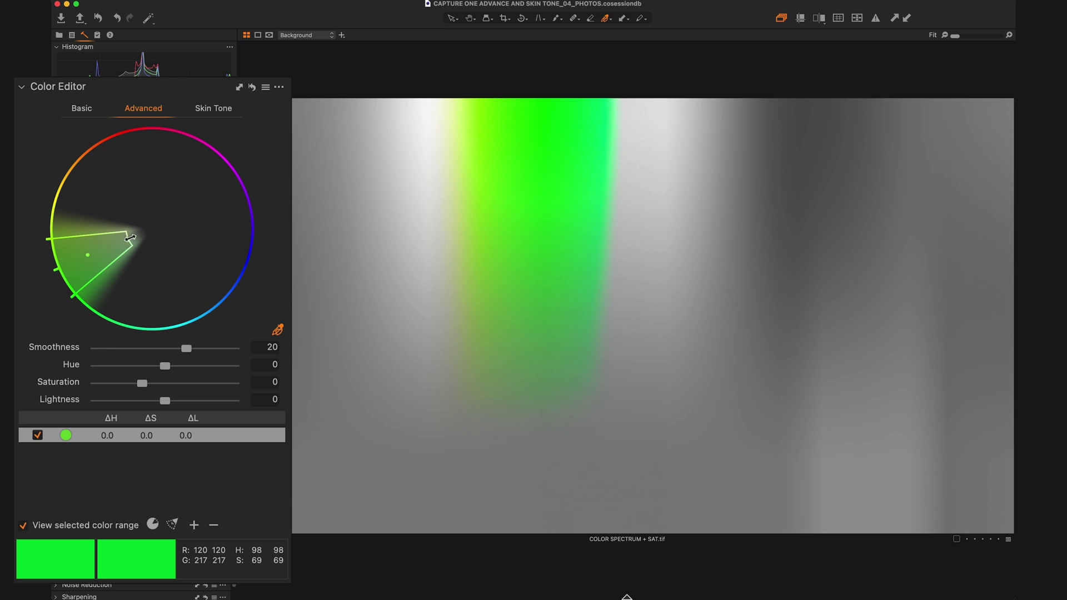
mouse_move(132, 245)
mouse_down()
mouse_move(108, 251)
mouse_move(151, 234)
mouse_move(140, 233)
mouse_up()
- Pull the saturation edges in toward paler greens, then span the range across full saturation
drag(62, 268, 83, 258)
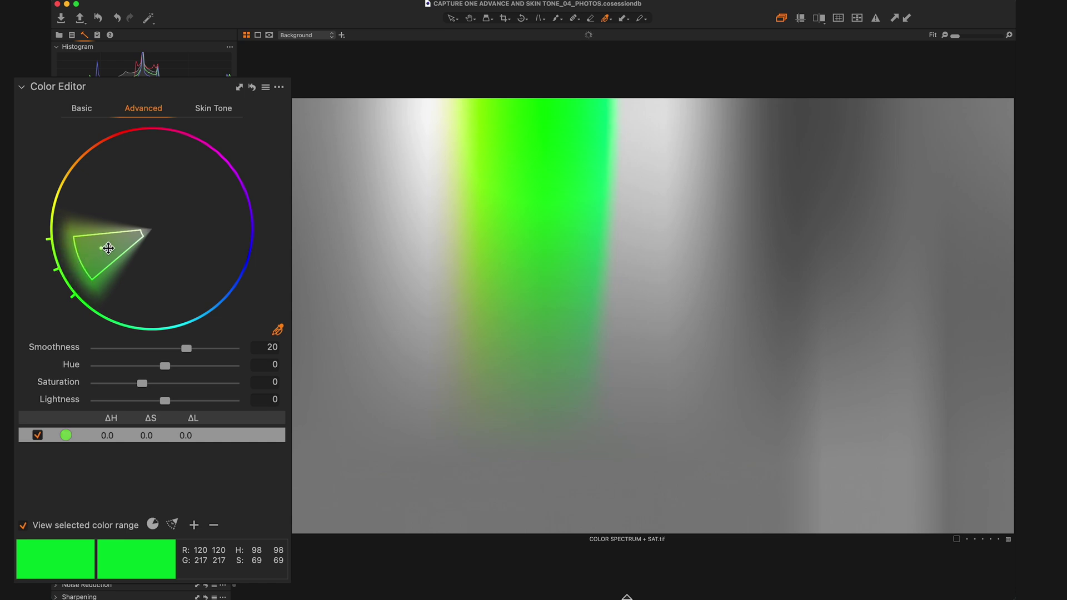
click(106, 246)
drag(83, 258, 103, 251)
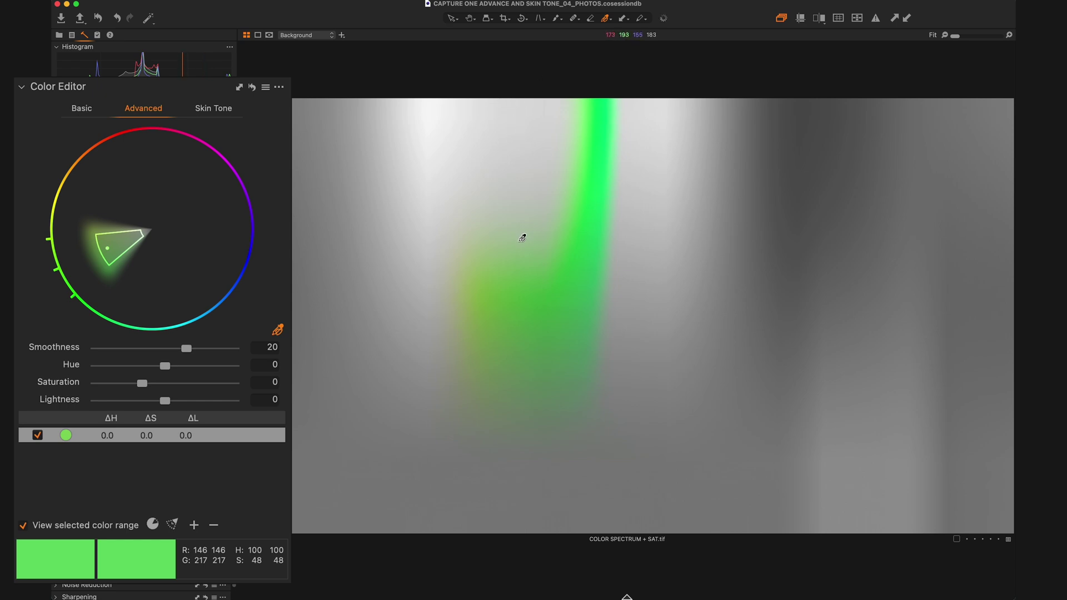
scroll(174, 520, down, 1)
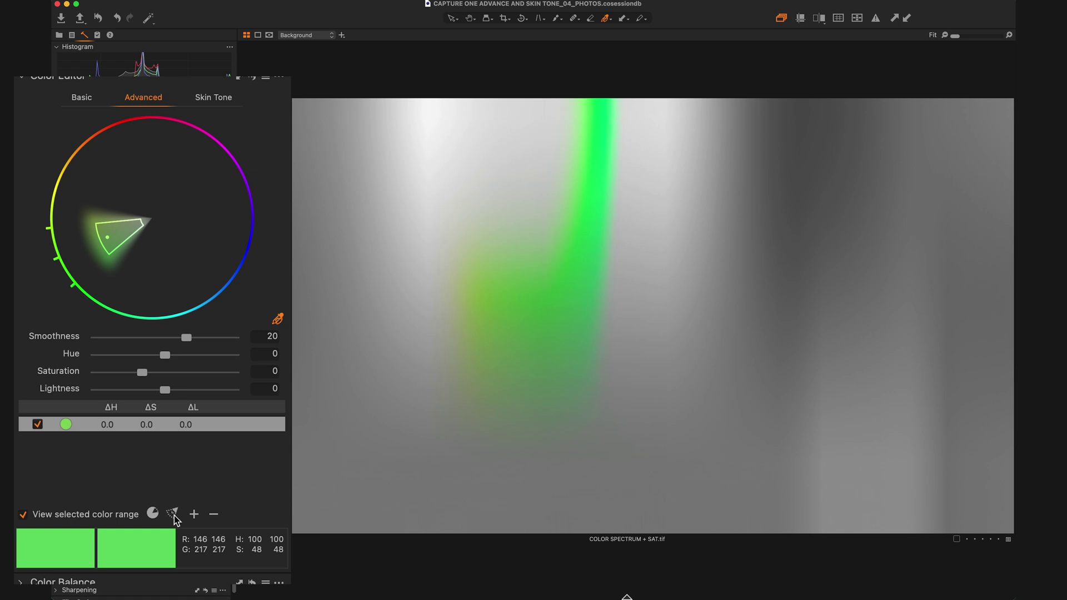
click(172, 512)
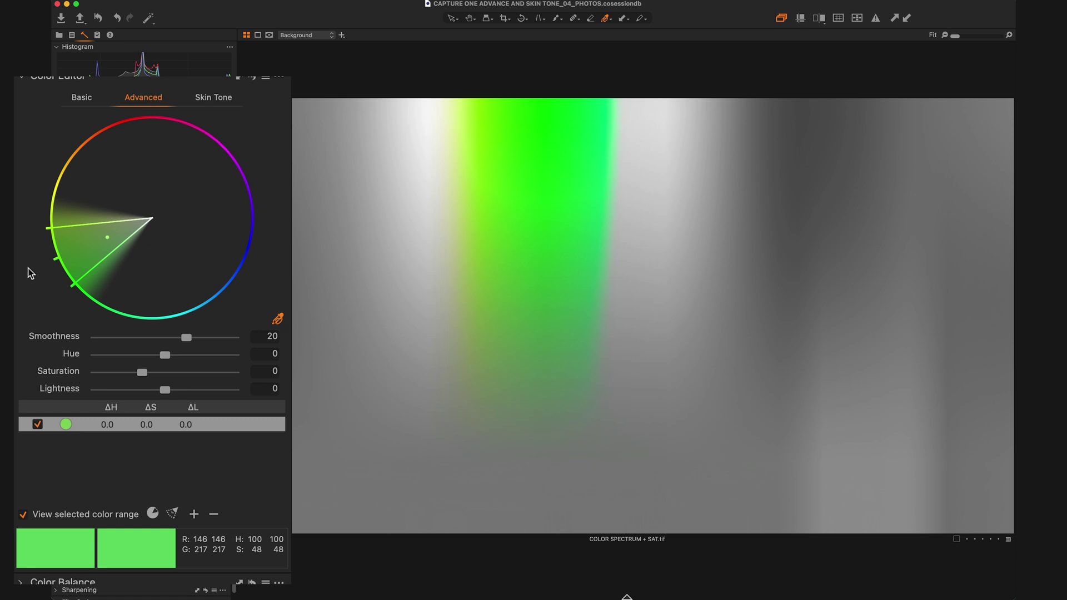
- Lower the colour range's Smoothness, then bring it back to about 20
drag(186, 337, 161, 338)
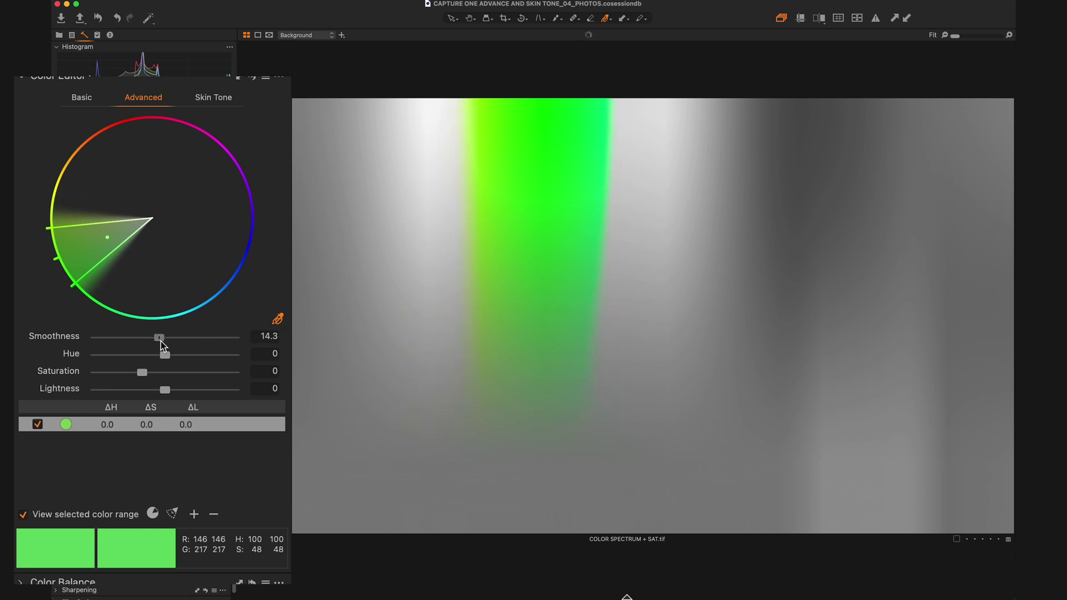
drag(160, 341, 188, 345)
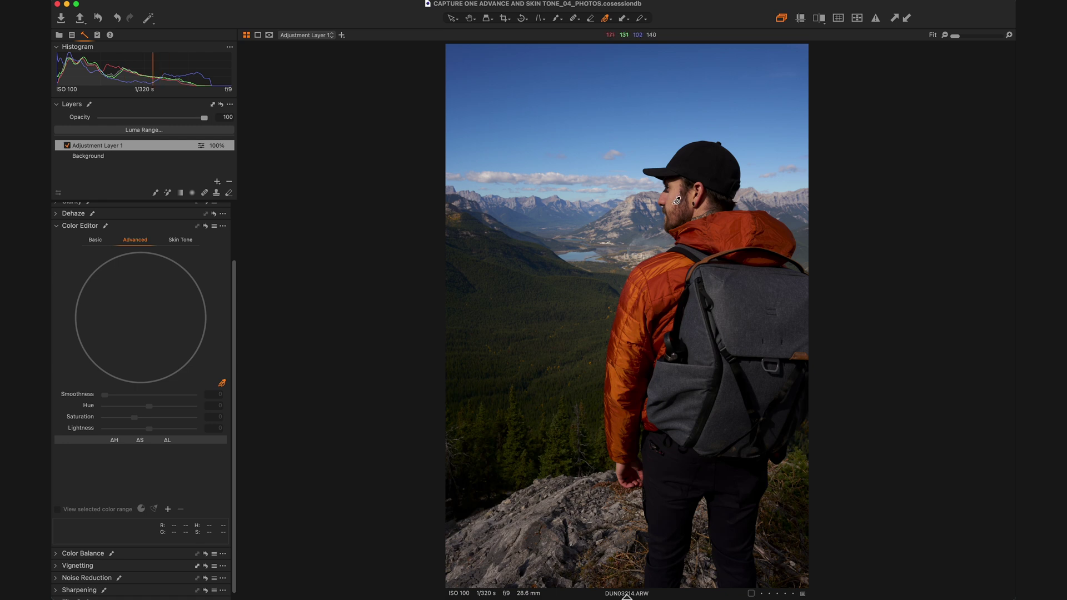
click(677, 196)
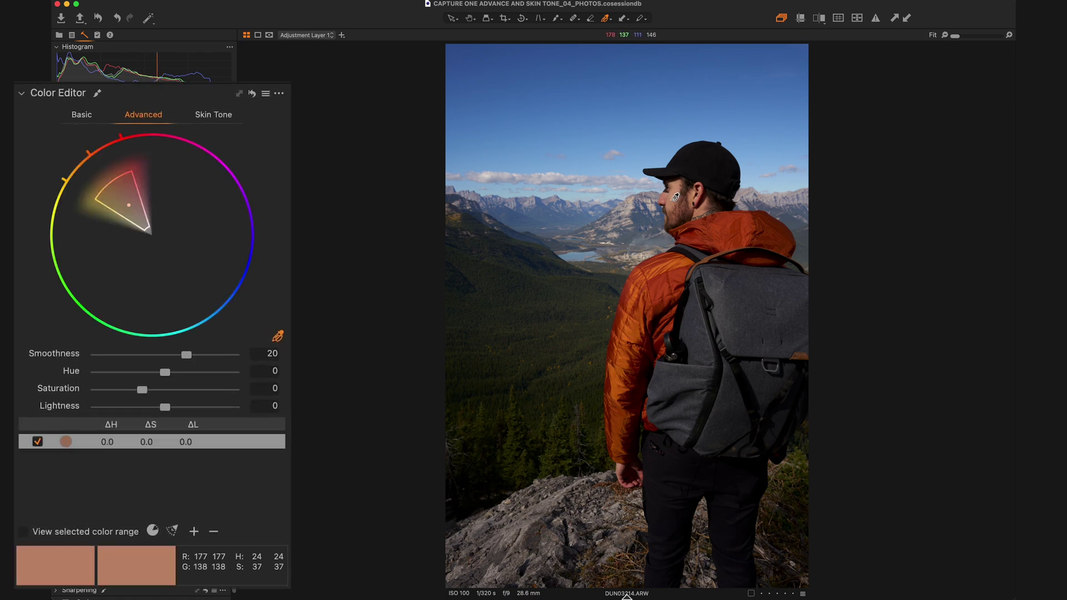
click(23, 532)
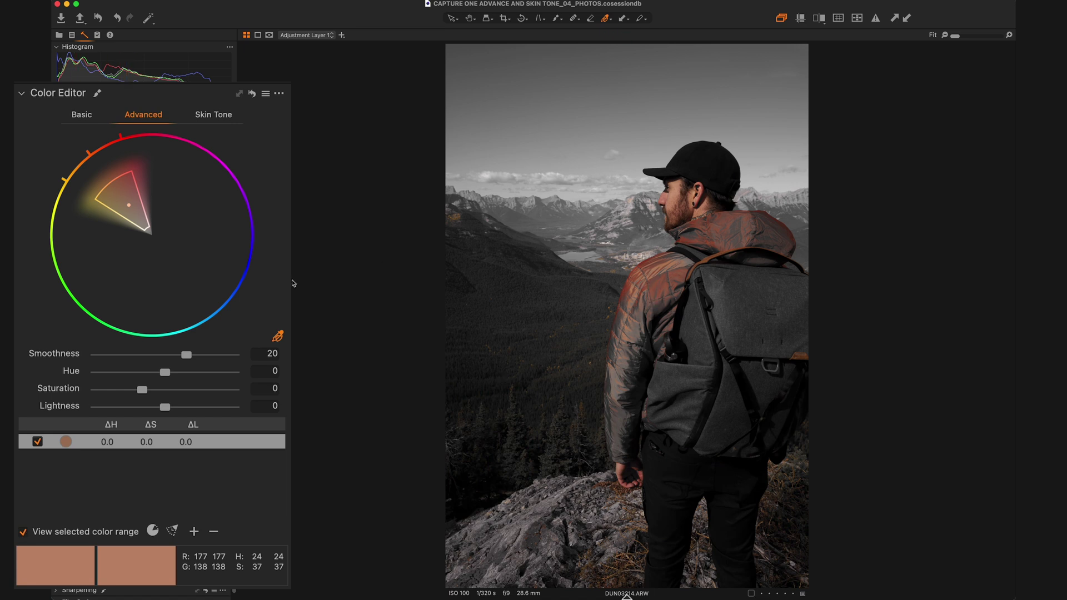
drag(111, 181, 88, 153)
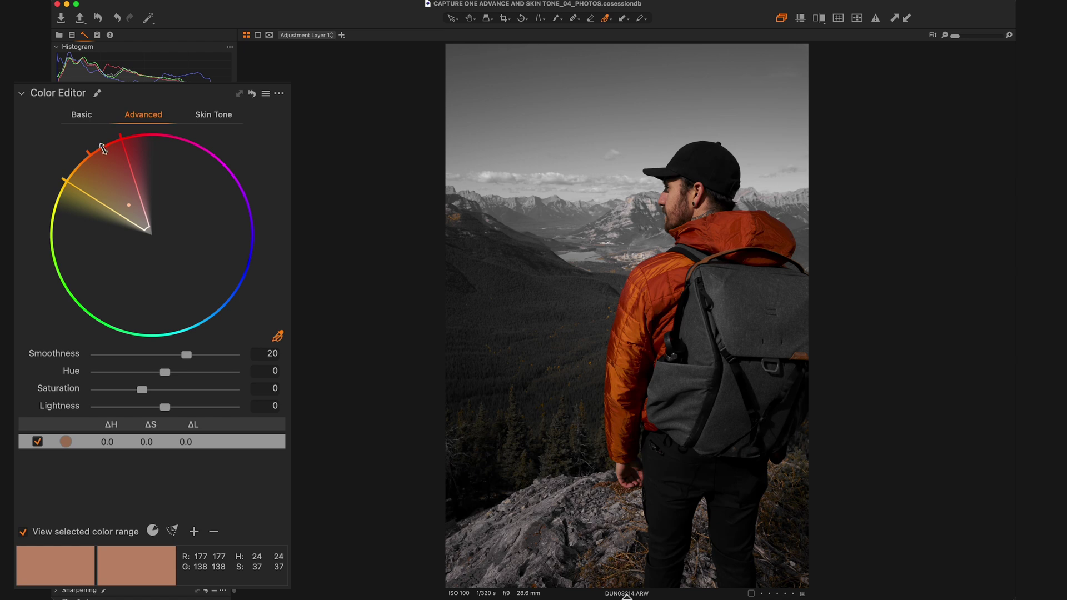
drag(102, 148, 129, 199)
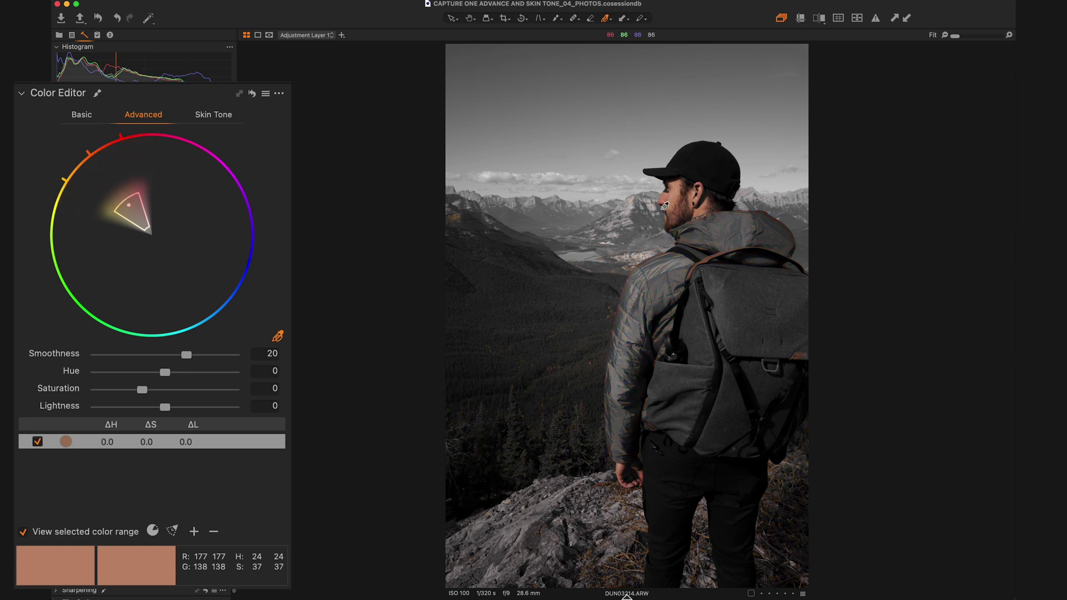
key(super+alt+0)
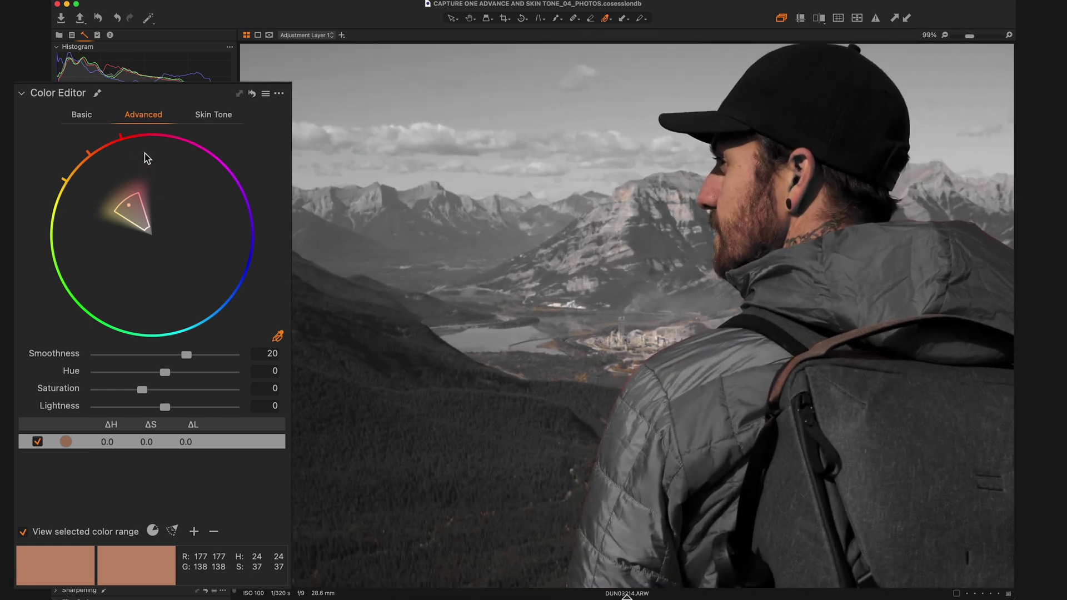
drag(122, 136, 149, 132)
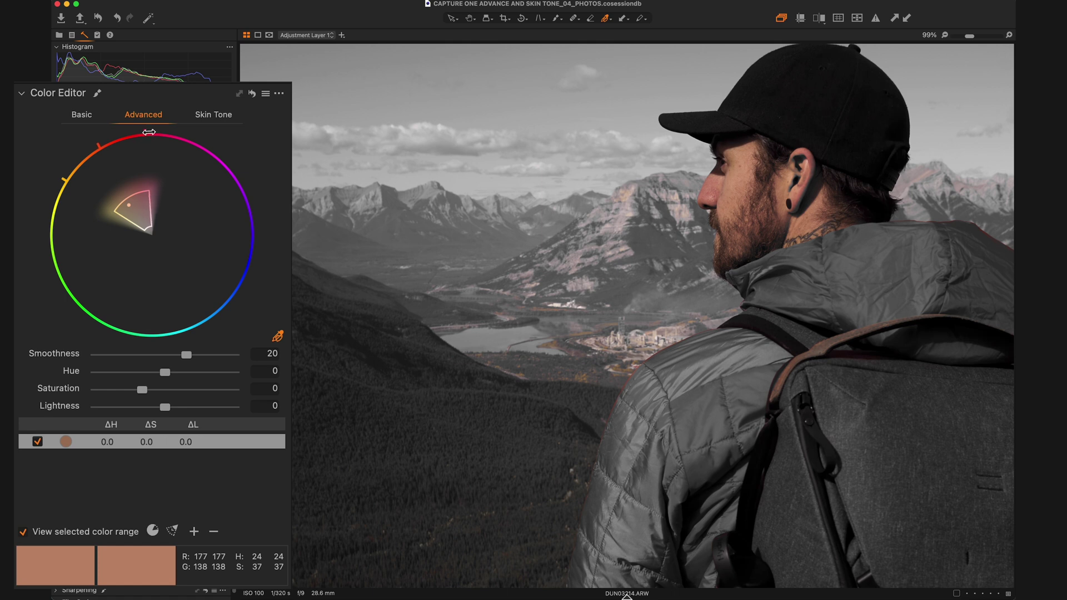
key(super+0)
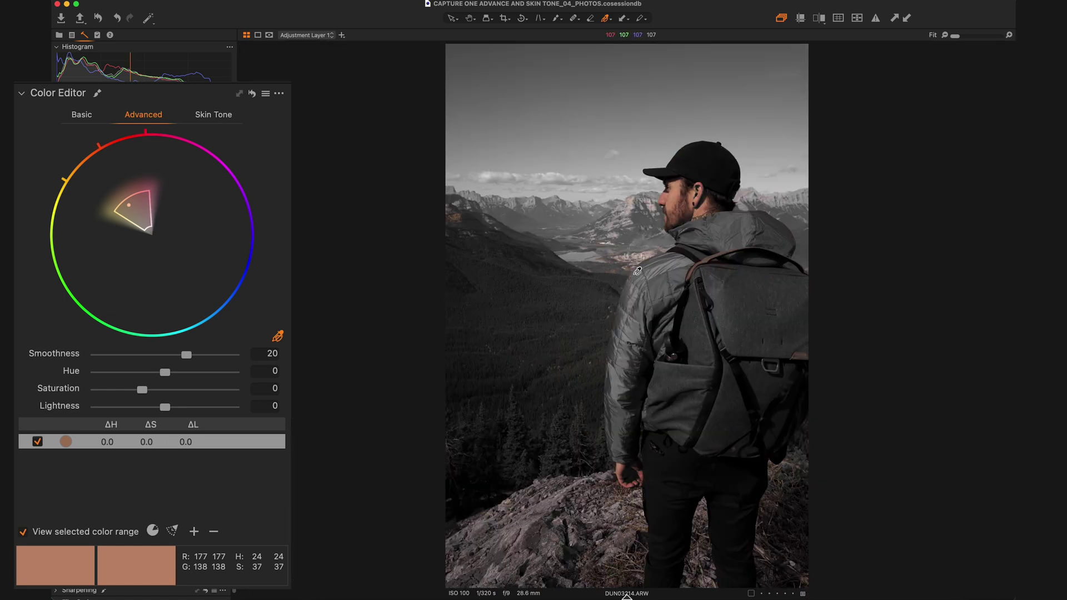
key(Escape)
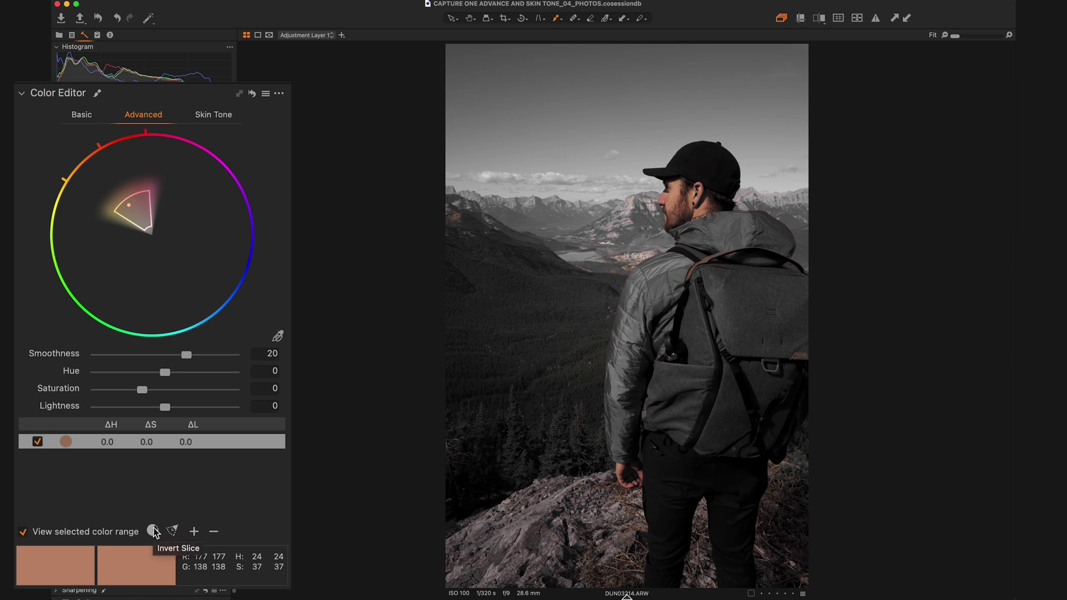
click(153, 531)
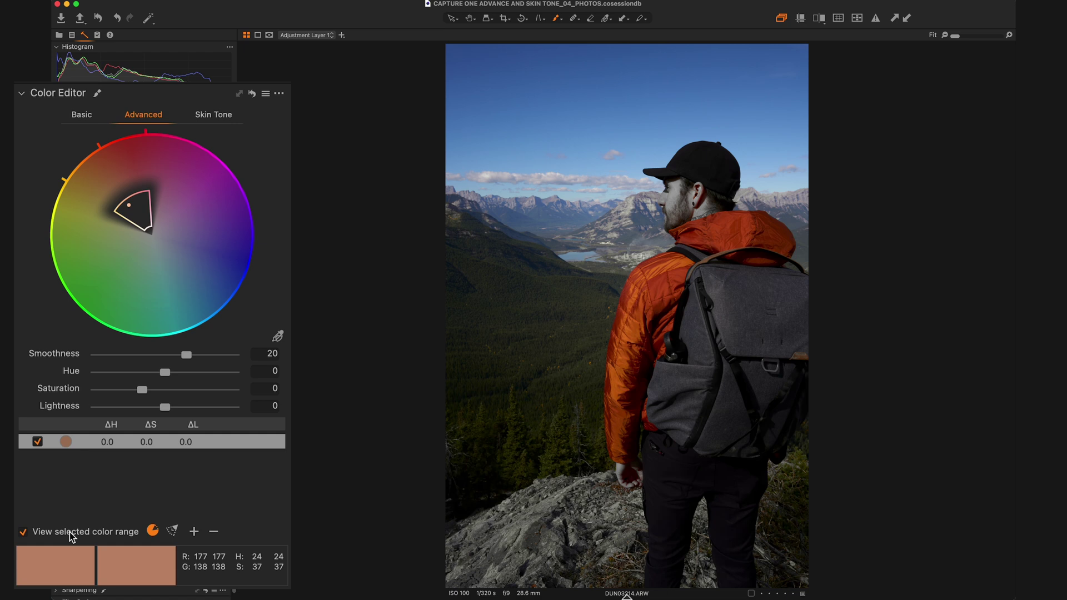
click(252, 93)
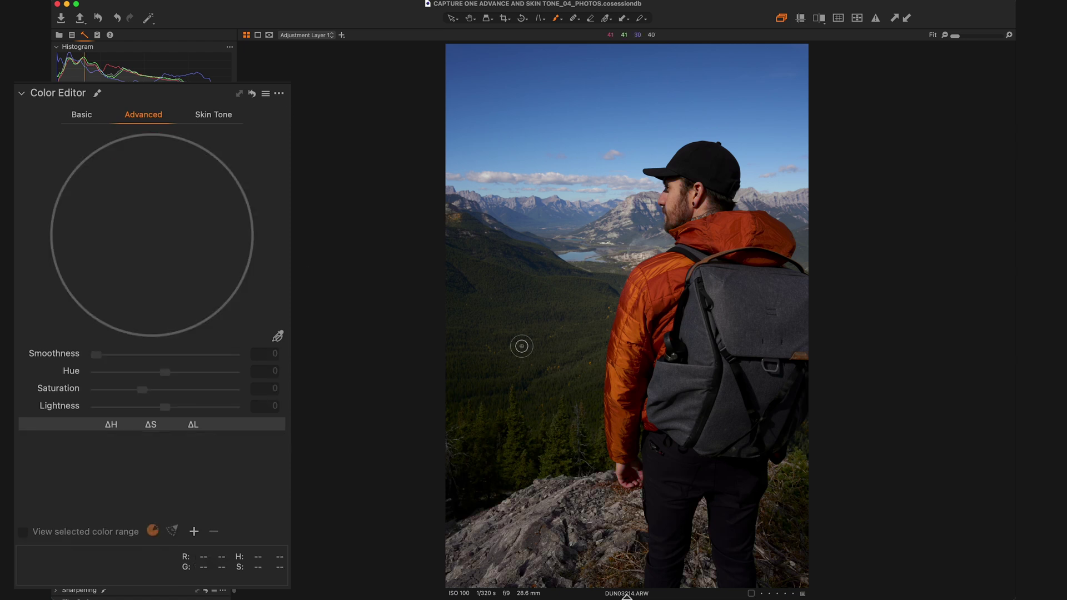
- Sample the orange jacket and recolour it red: Hue −30, Saturation 64.7, Lightness −35
click(278, 337)
click(661, 273)
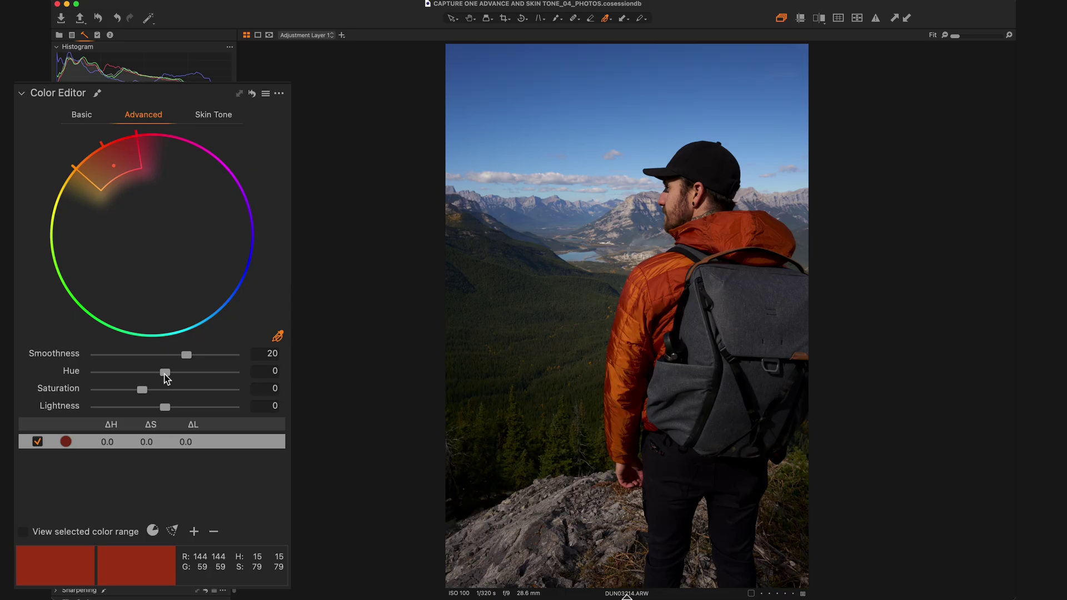
drag(165, 373, 50, 371)
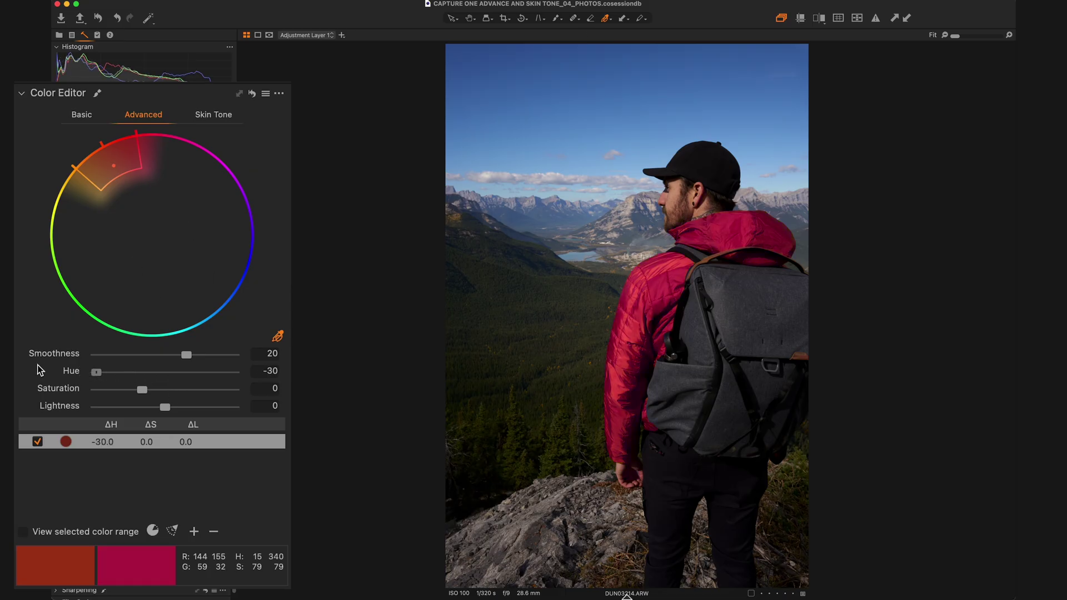
drag(42, 371, 139, 410)
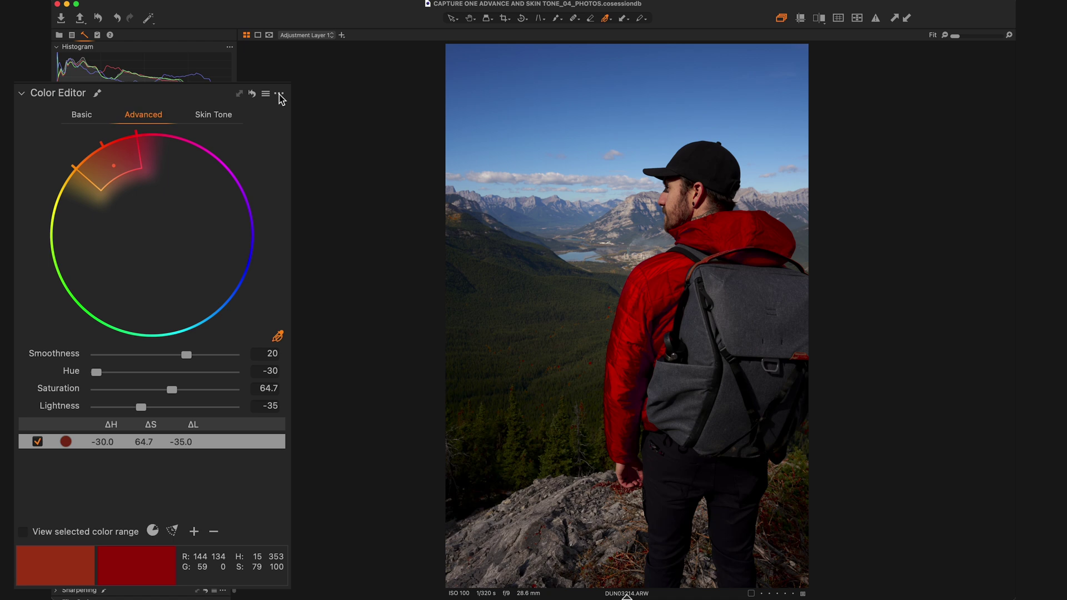
click(280, 94)
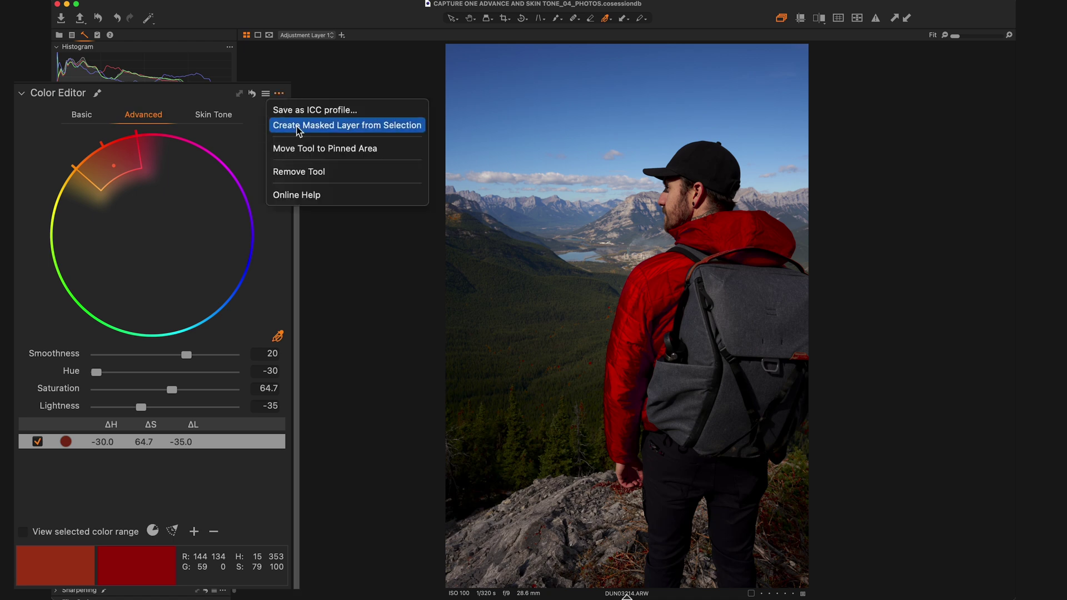
- Create a new masked layer from the jacket's colour range and display its mask in grayscale
click(298, 127)
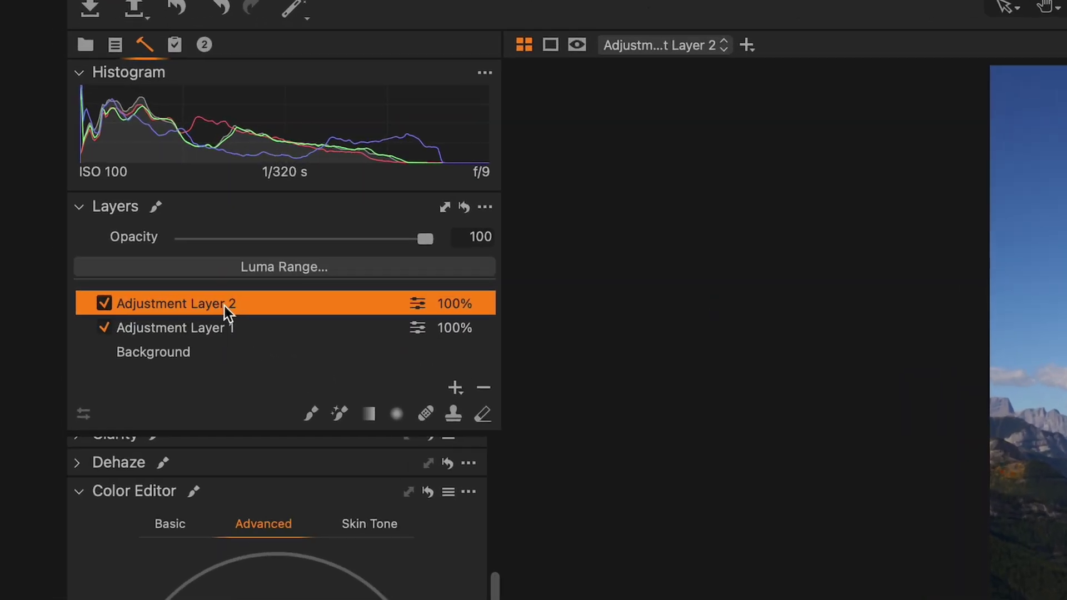
click(615, 47)
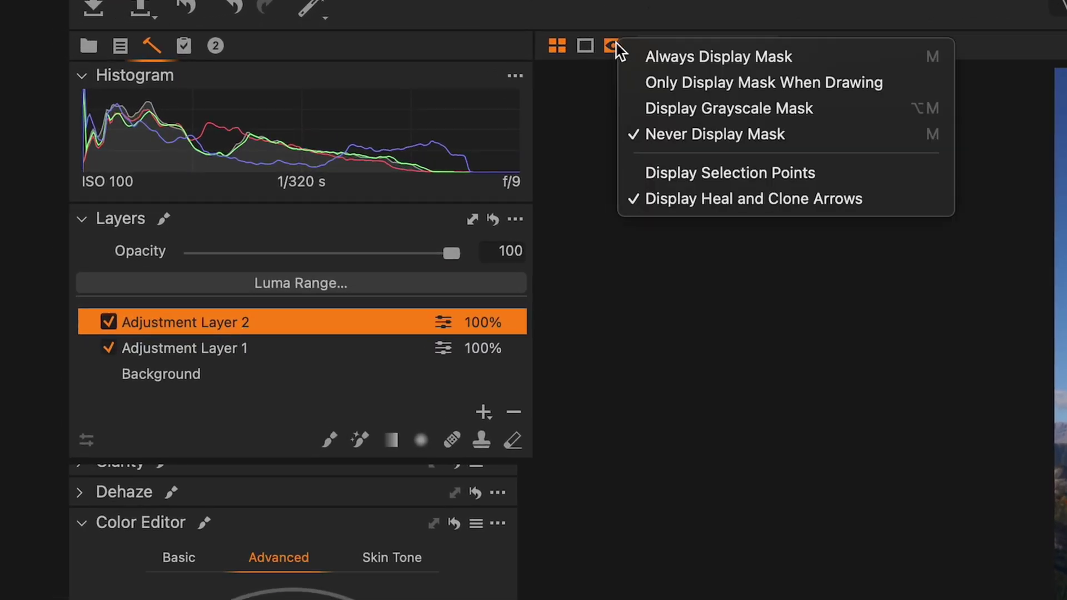
click(718, 56)
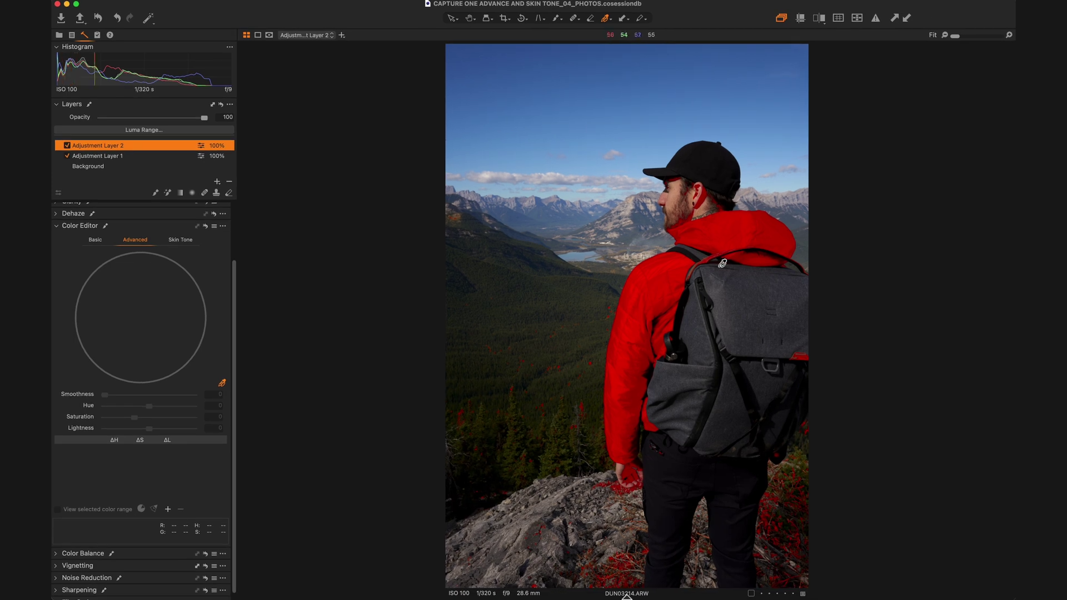
click(269, 34)
click(290, 63)
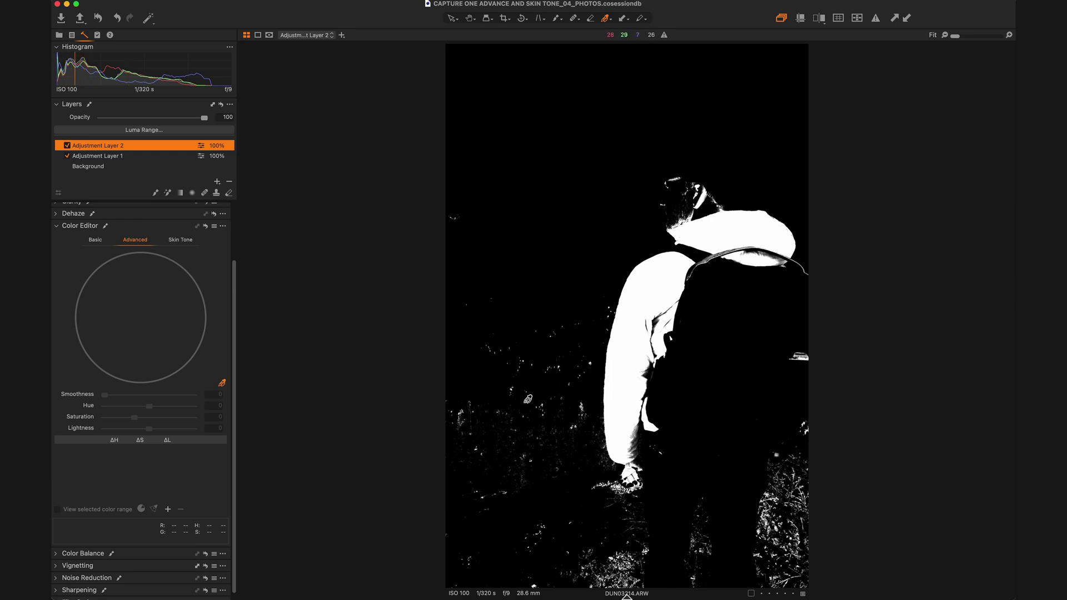
- Erase stray mask specks left of the figure with an enlarged Erase brush
key(e)
right_click(547, 398)
mouse_move(520, 331)
mouse_down()
mouse_move(545, 517)
mouse_move(777, 522)
mouse_move(505, 279)
mouse_up()
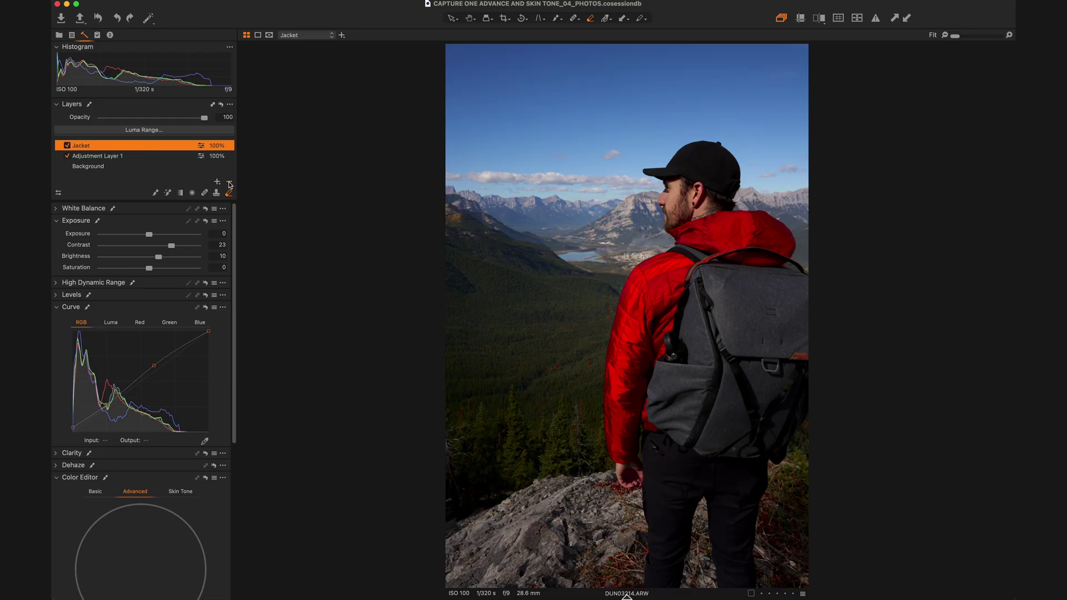
- Scroll the tool panel down to the Color Editor
scroll(174, 341, down, 8)
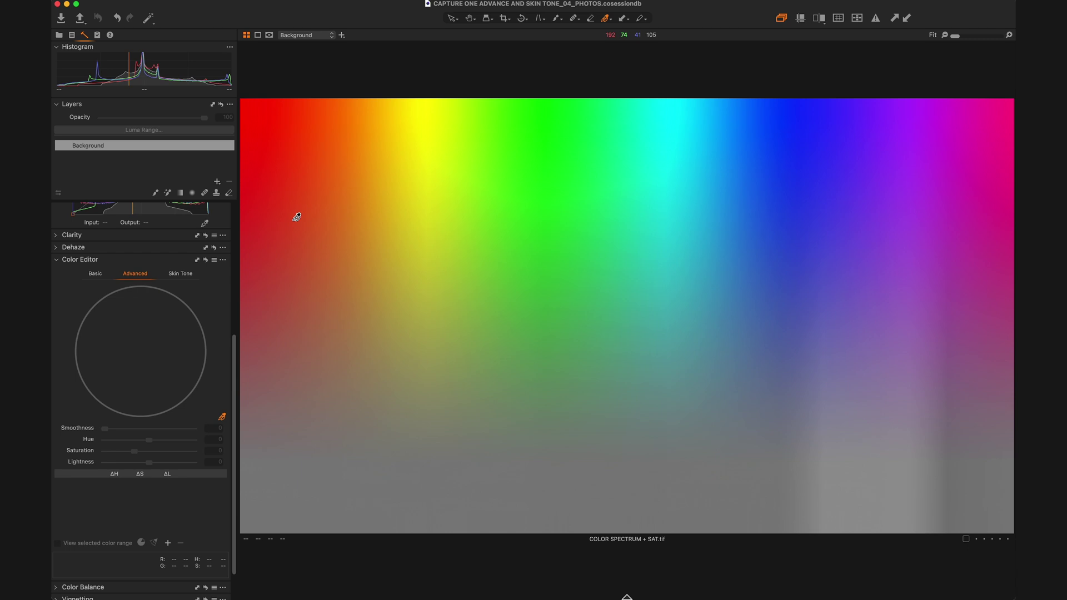
- Pick seven colour ranges on the spectrum: red, orange, yellow-green, two greens, light green and cyan
click(297, 216)
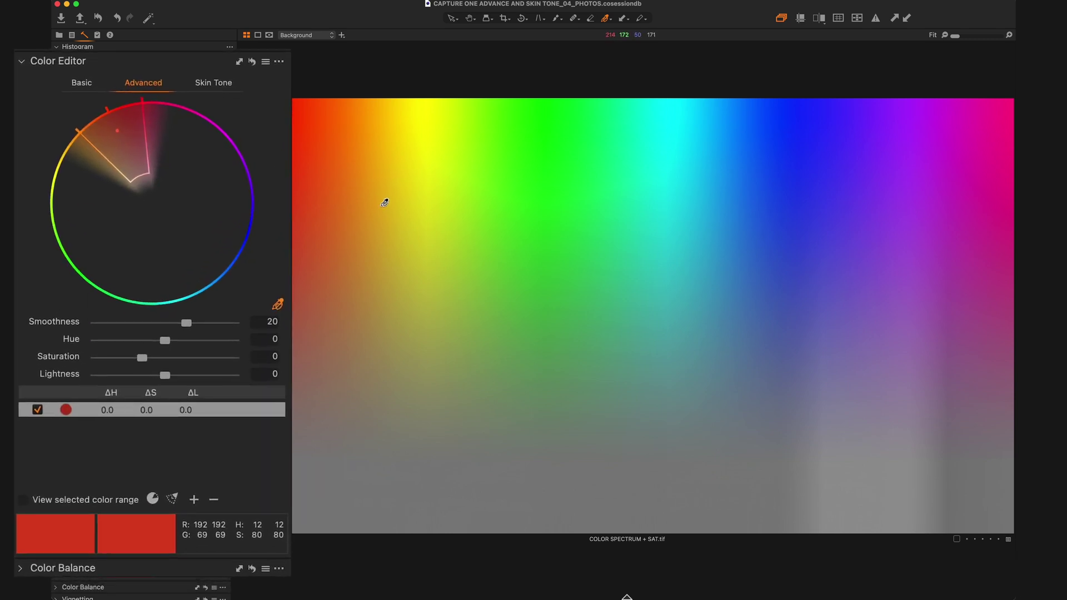
click(384, 203)
click(473, 210)
click(509, 171)
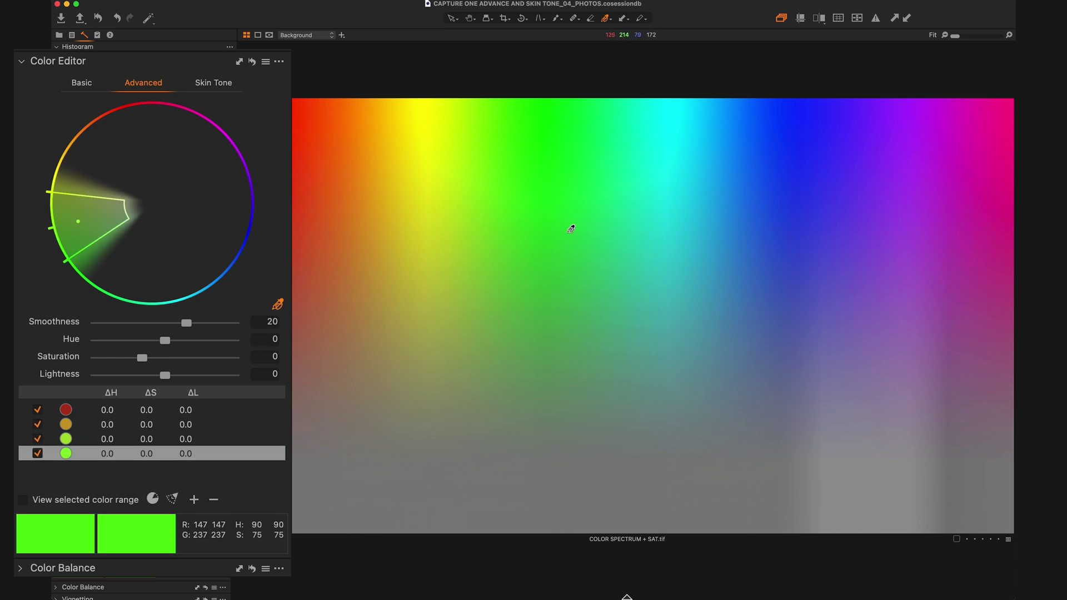
click(570, 229)
click(628, 167)
click(656, 267)
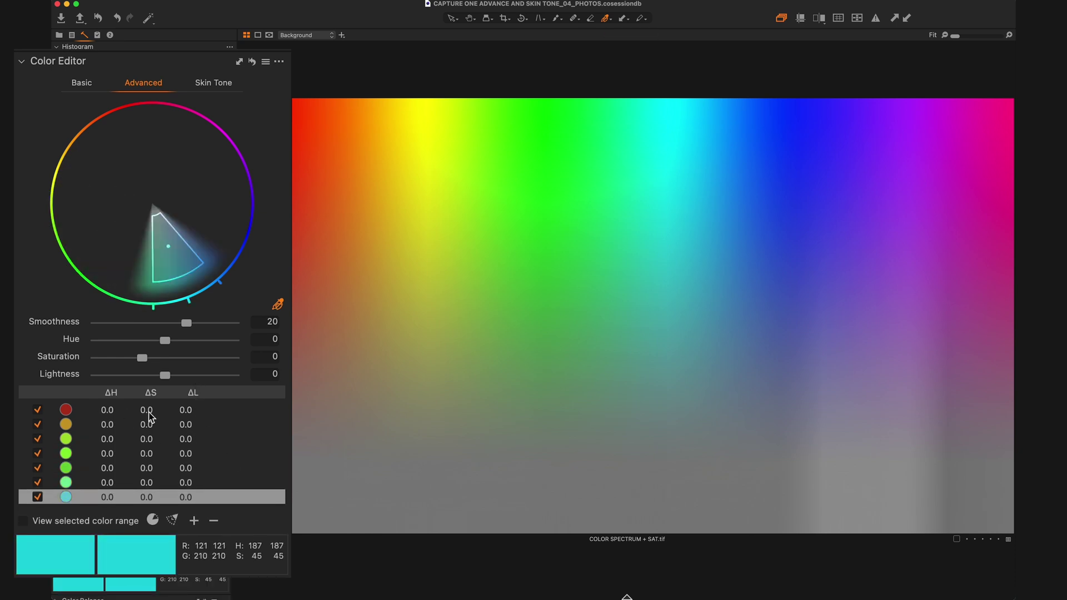
- Shift the red range's hue 13.3 and set the fourth range to Hue 11.8, Lightness −37.1
click(91, 409)
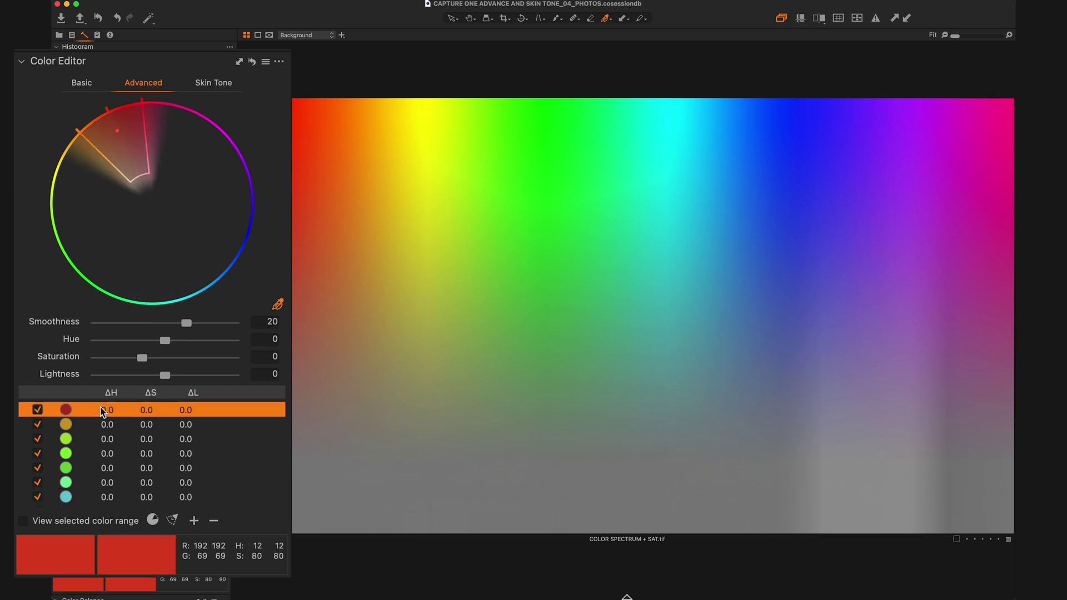
drag(164, 340, 109, 359)
click(111, 441)
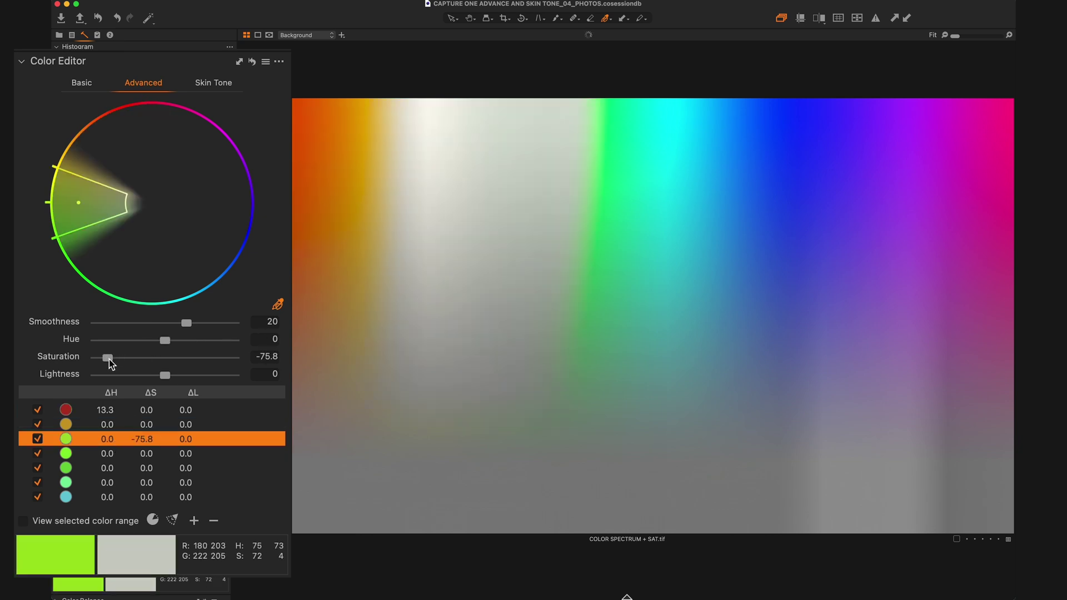
click(112, 454)
drag(166, 342, 192, 341)
drag(165, 375, 139, 375)
- Give the light green range Hue 9.6 and Saturation 121.1, re-enabling its adjustment
click(111, 482)
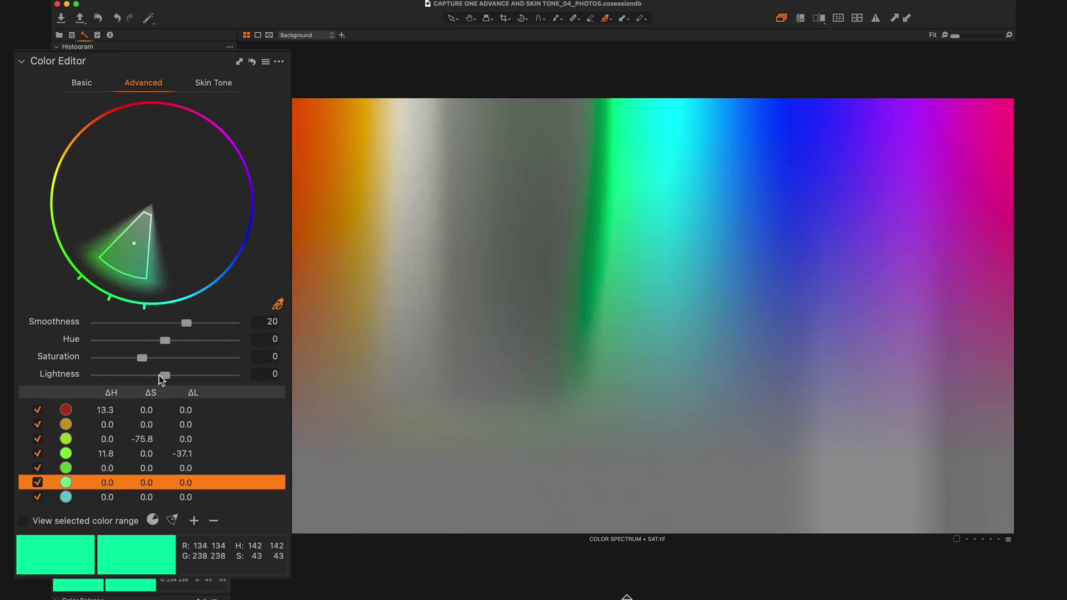
drag(164, 340, 186, 341)
drag(143, 358, 198, 358)
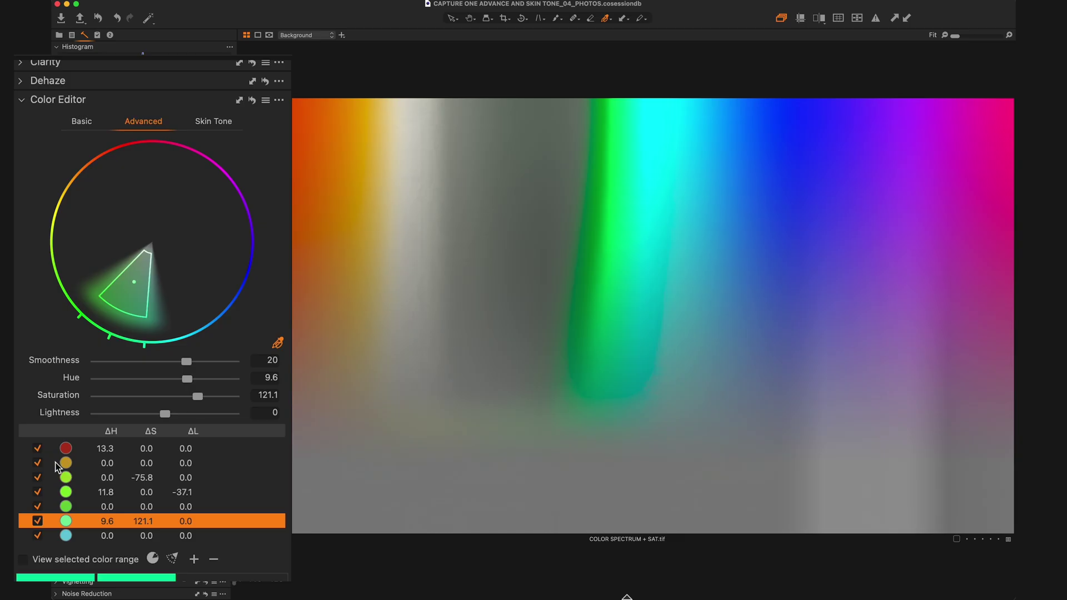
click(37, 522)
- Compare the light green adjustment off and on, delete all seven ranges, and add one full-wheel range
click(37, 523)
click(37, 522)
scroll(37, 525, down, 2)
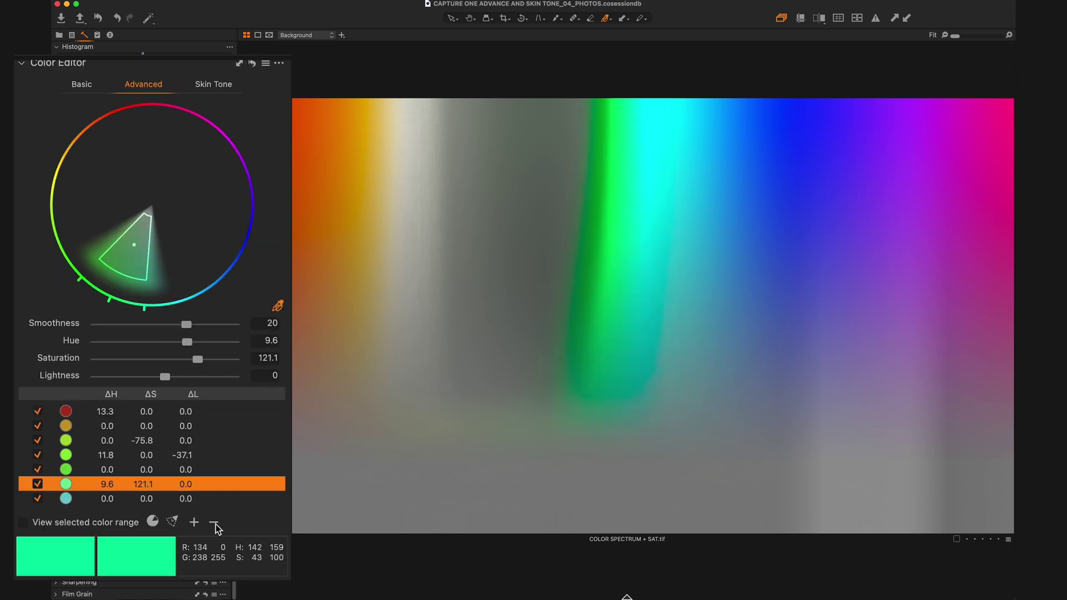
click(214, 523)
click(214, 524)
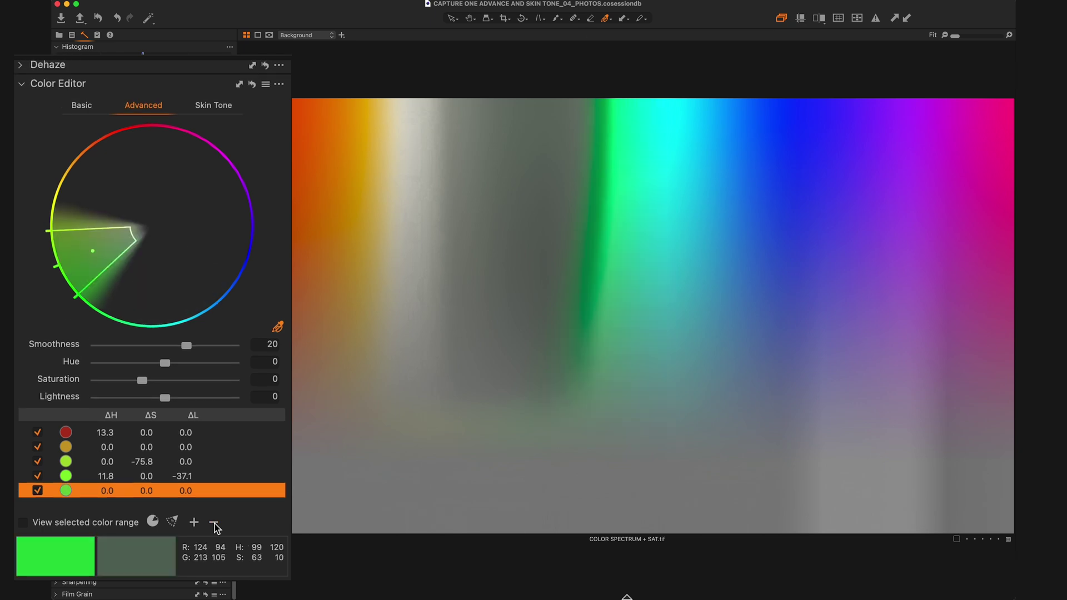
click(214, 523)
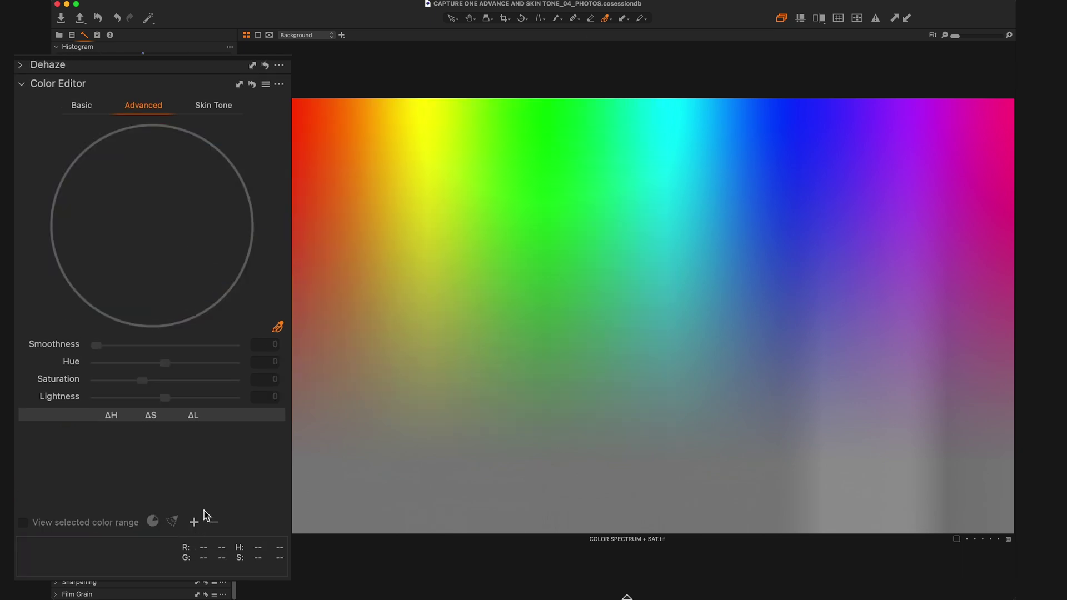
click(195, 523)
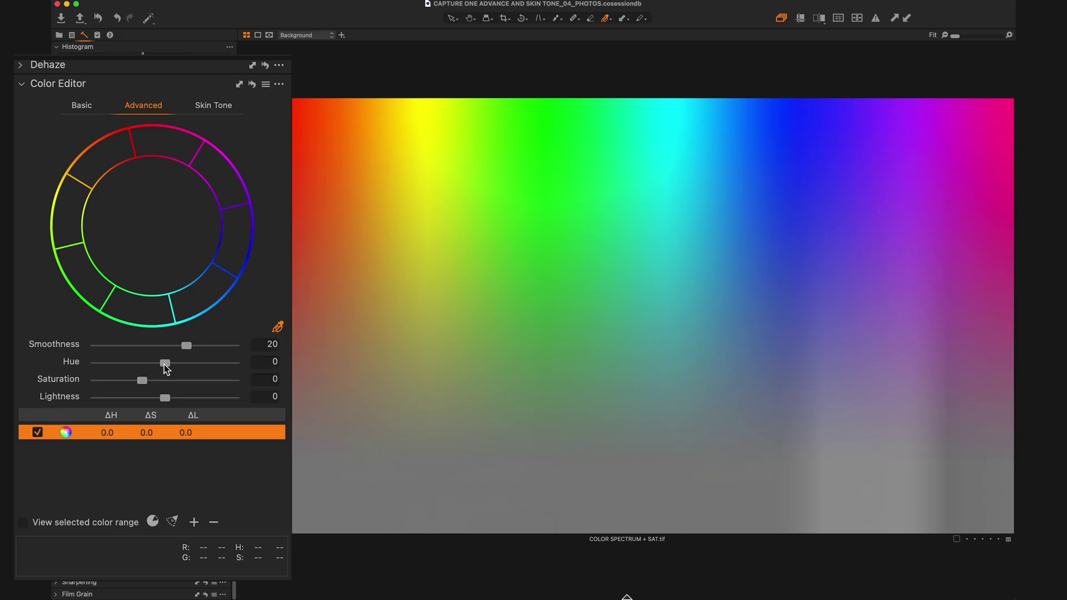
- Test the all-colour Hue slider at −30 and +30, then reset it to 0
drag(165, 365, 104, 372)
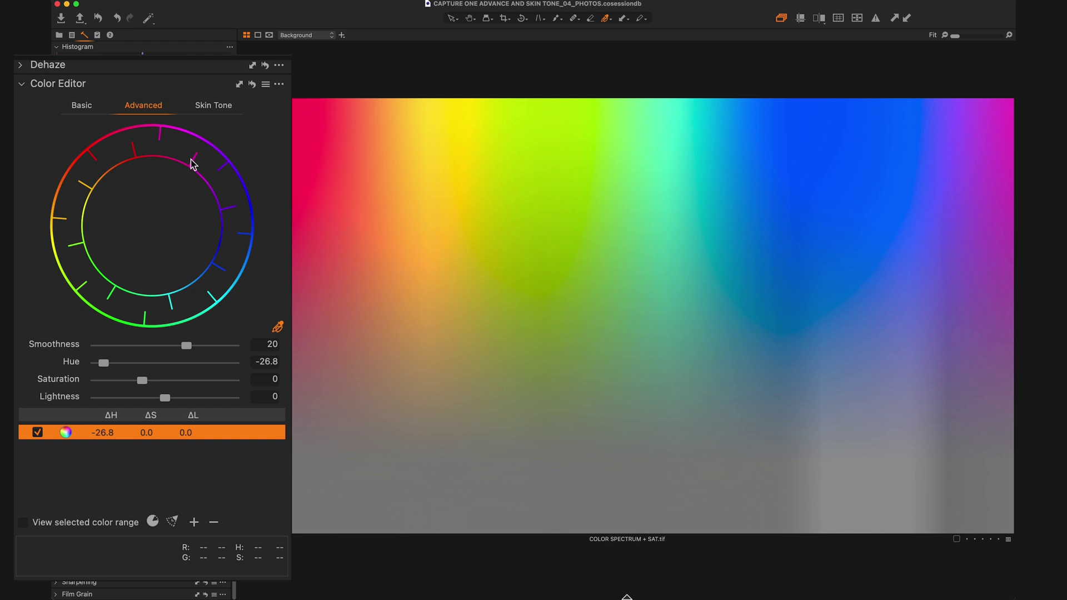
drag(236, 363, 74, 374)
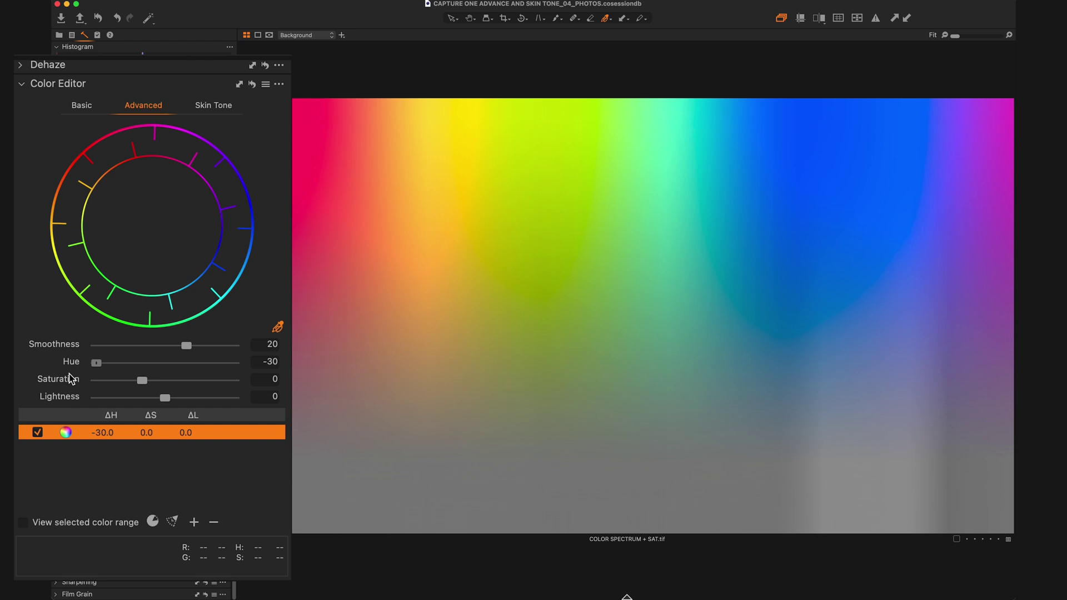
drag(97, 363, 235, 363)
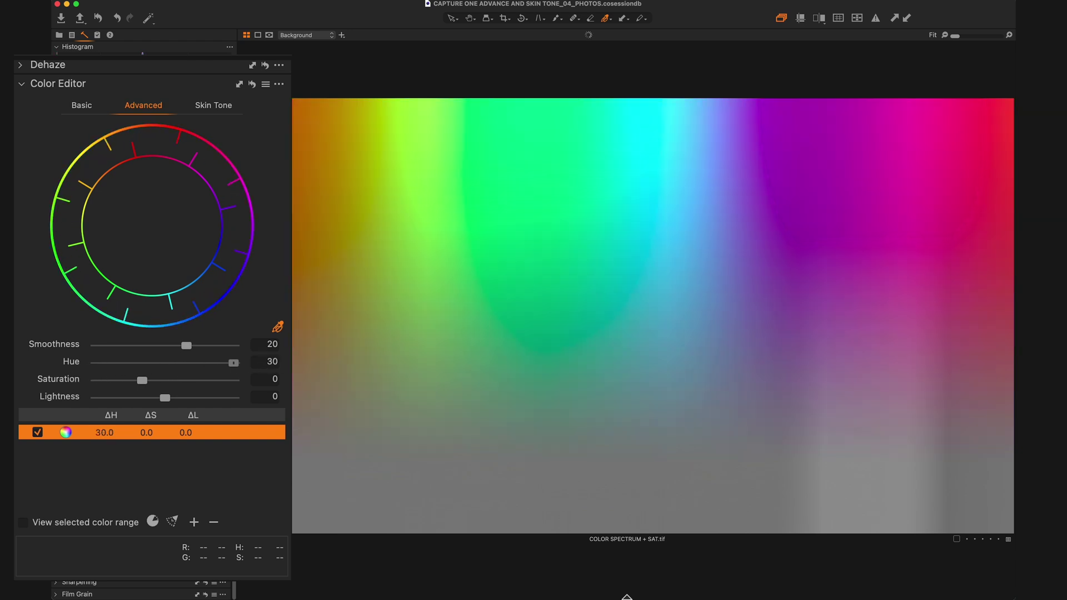
double_click(233, 363)
- Boost saturation, try Lightness at full and at 13.5, then reset Lightness to 0
mouse_move(143, 381)
mouse_down()
mouse_move(206, 382)
mouse_move(103, 386)
mouse_move(142, 384)
mouse_up()
drag(165, 398, 89, 398)
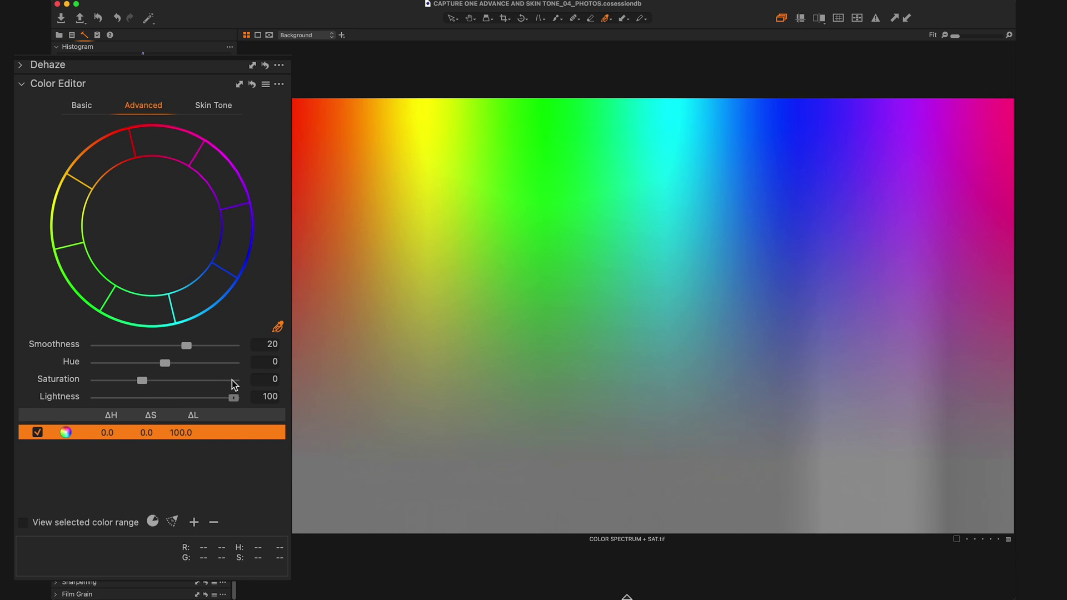
click(174, 398)
double_click(173, 398)
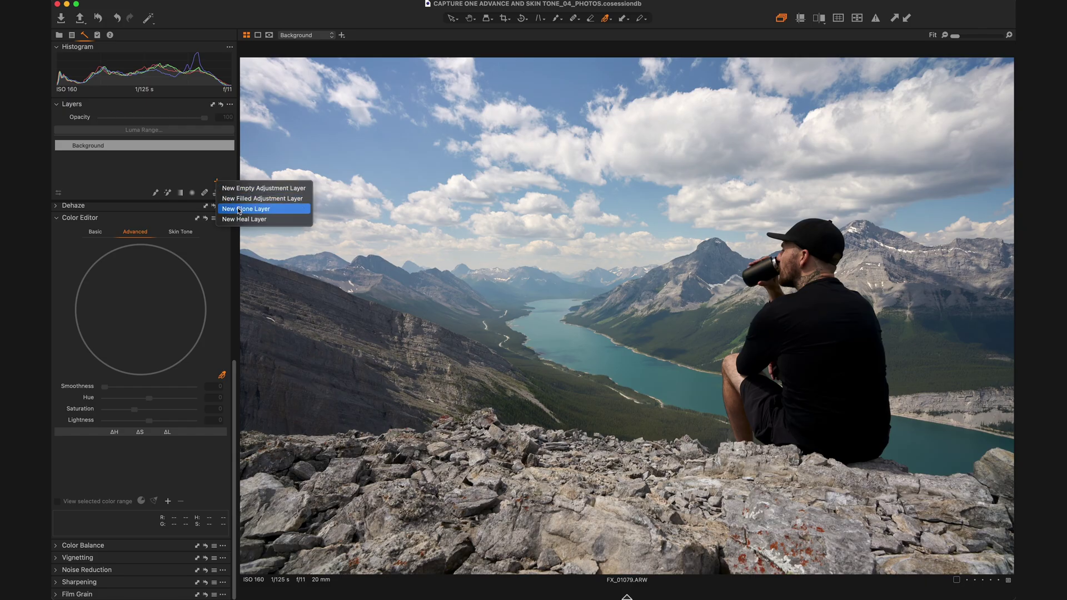
- Add a new adjustment layer with a full-wheel colour range and raise its Saturation to 49.1
click(168, 502)
click(169, 502)
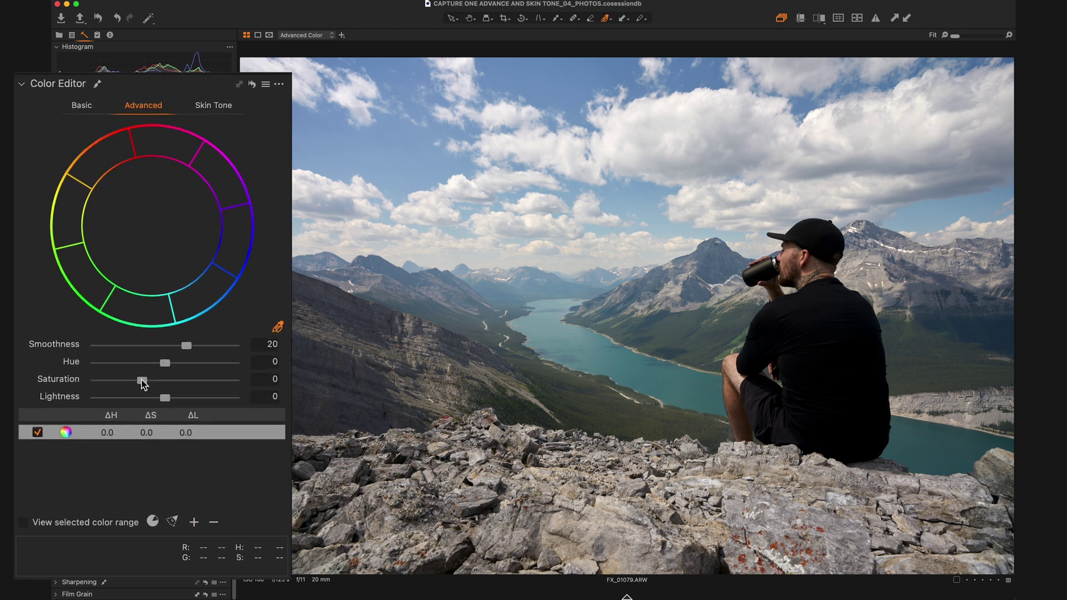
click(135, 408)
drag(143, 379, 165, 379)
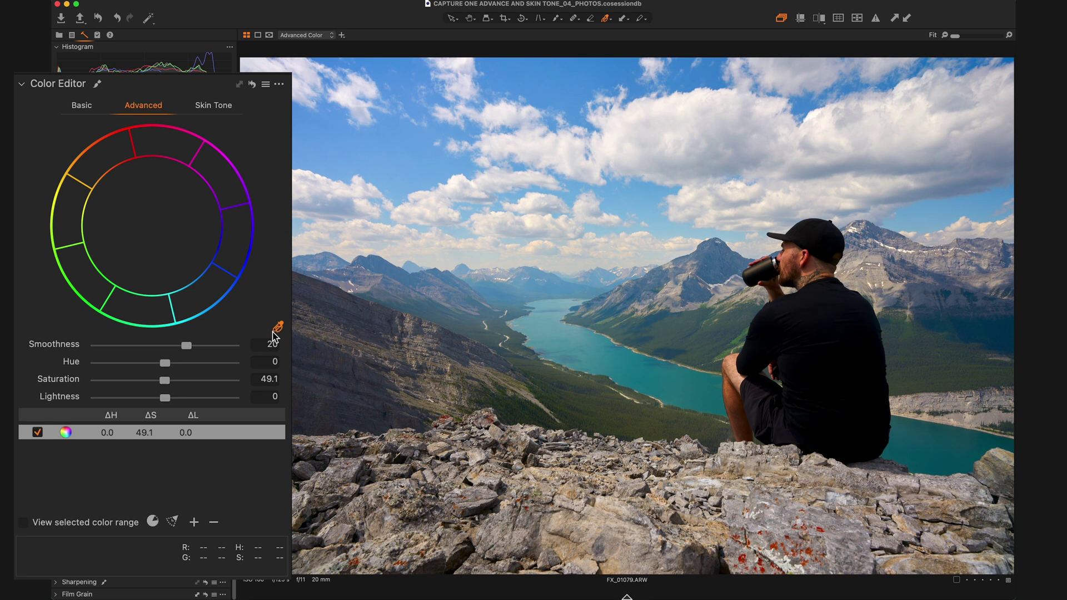
- Sample sky, forest, skin and lake colour ranges, and shift the blue sky hue to -19
click(406, 157)
click(617, 412)
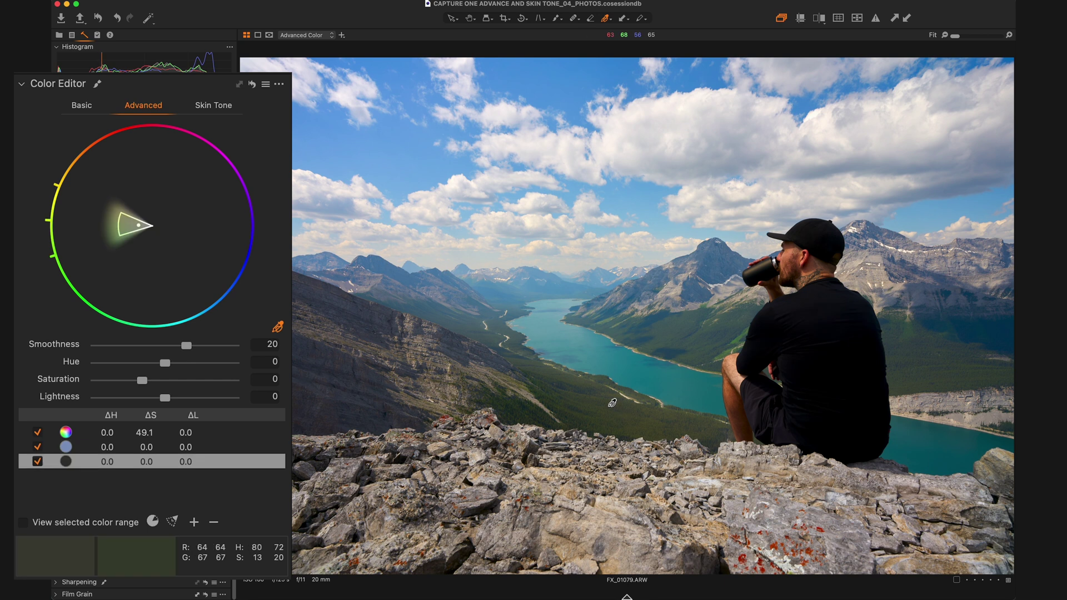
click(791, 254)
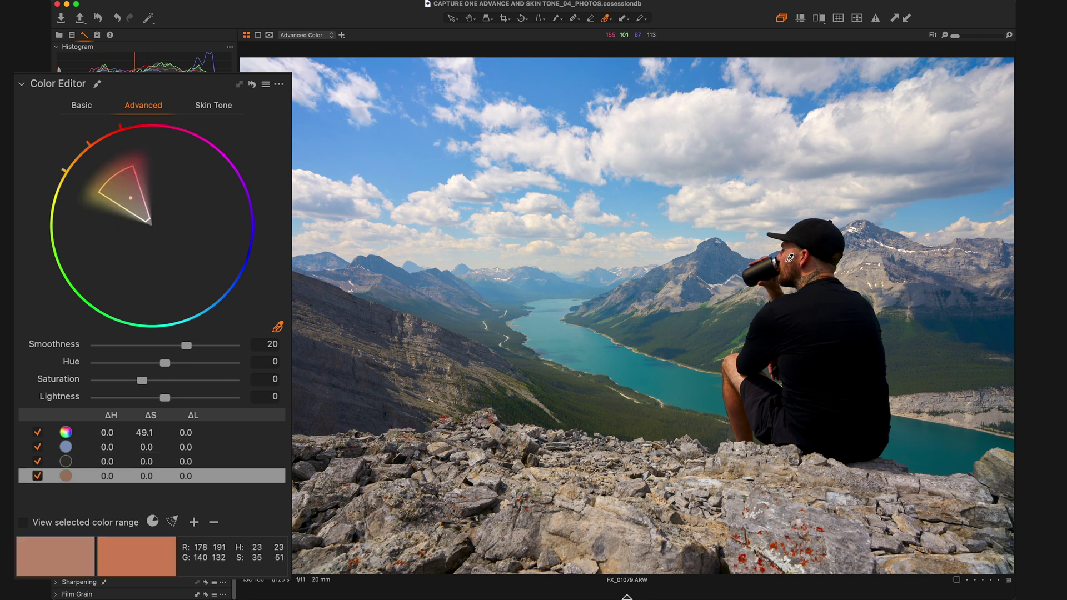
click(670, 382)
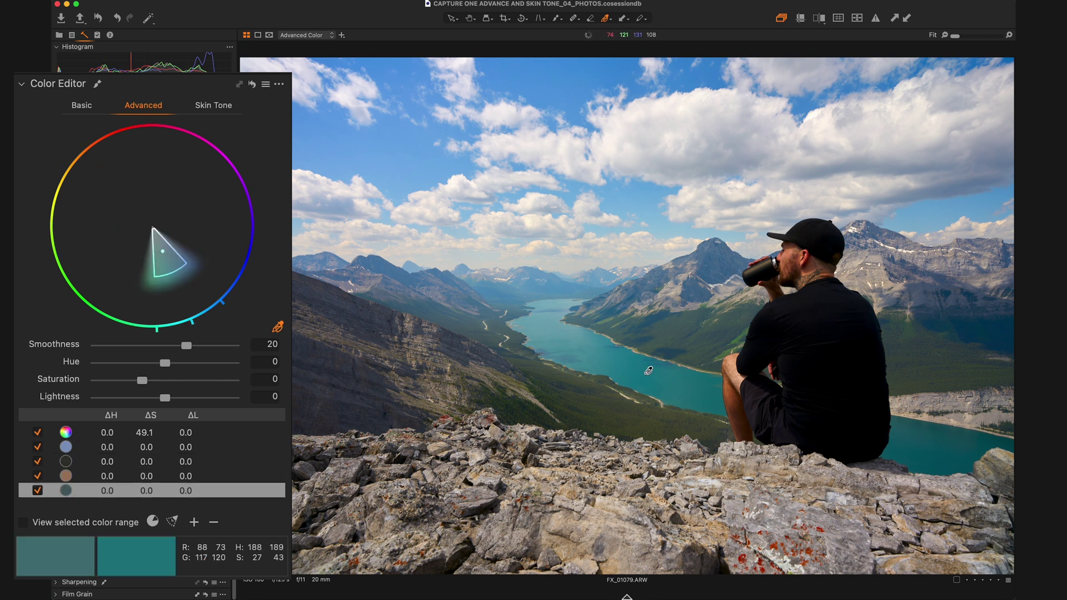
click(128, 446)
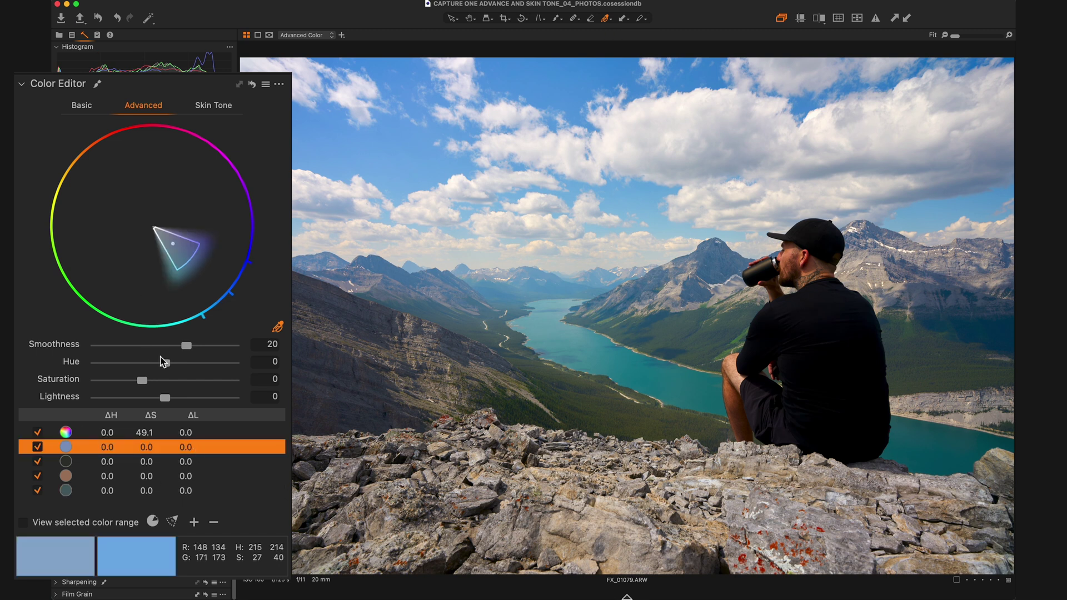
drag(163, 362, 152, 398)
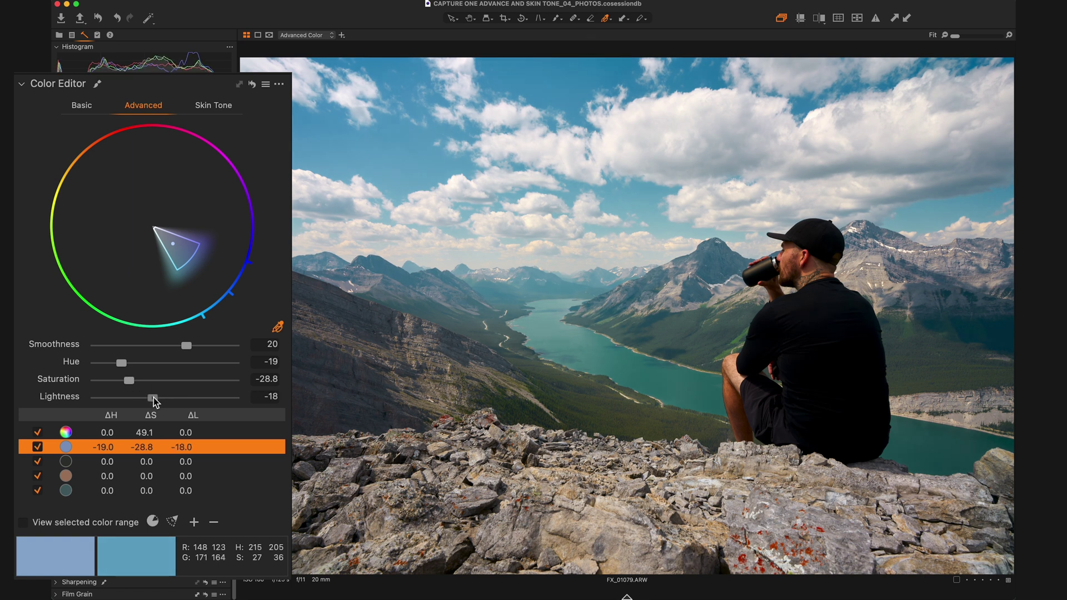
- Widen the olive-green forest range, then set its hue to -9 and saturation to 59
click(91, 461)
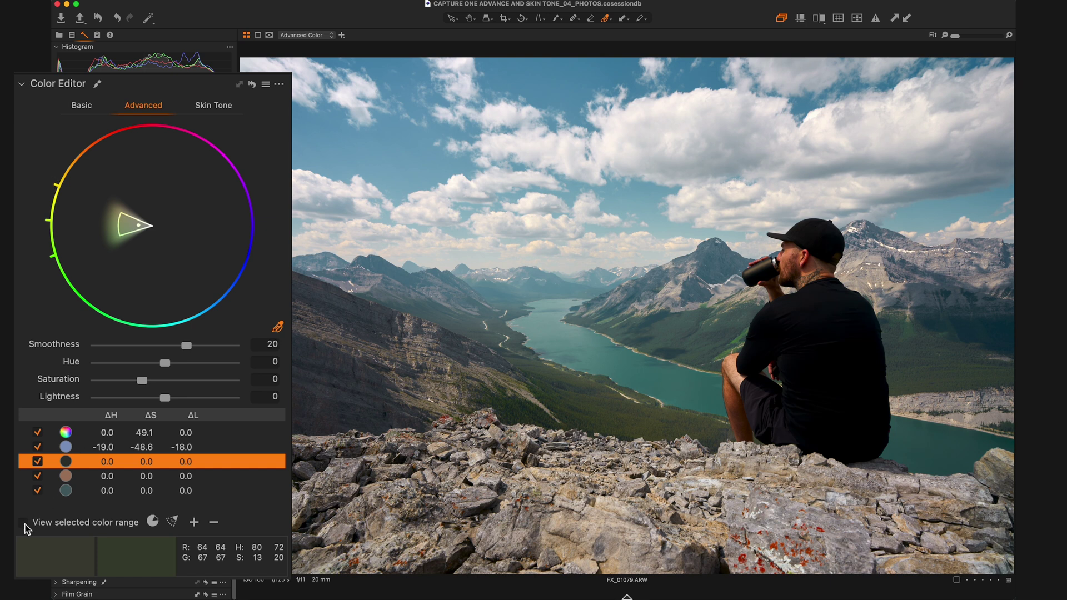
drag(54, 187, 59, 179)
drag(52, 260, 123, 337)
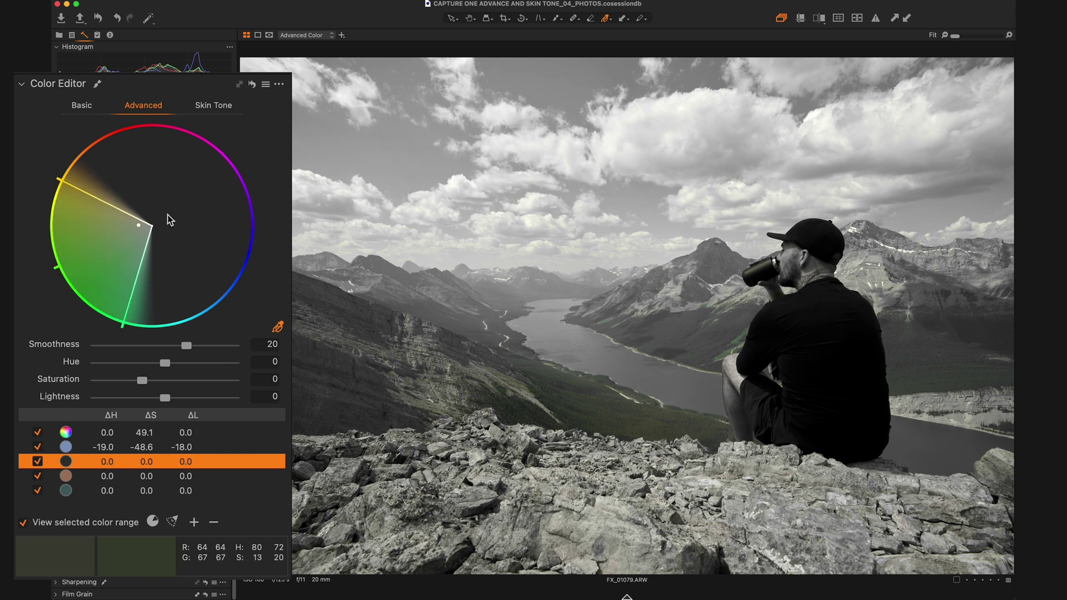
drag(165, 363, 127, 363)
mouse_move(142, 380)
mouse_down()
mouse_move(170, 380)
mouse_move(128, 366)
mouse_move(142, 366)
mouse_up()
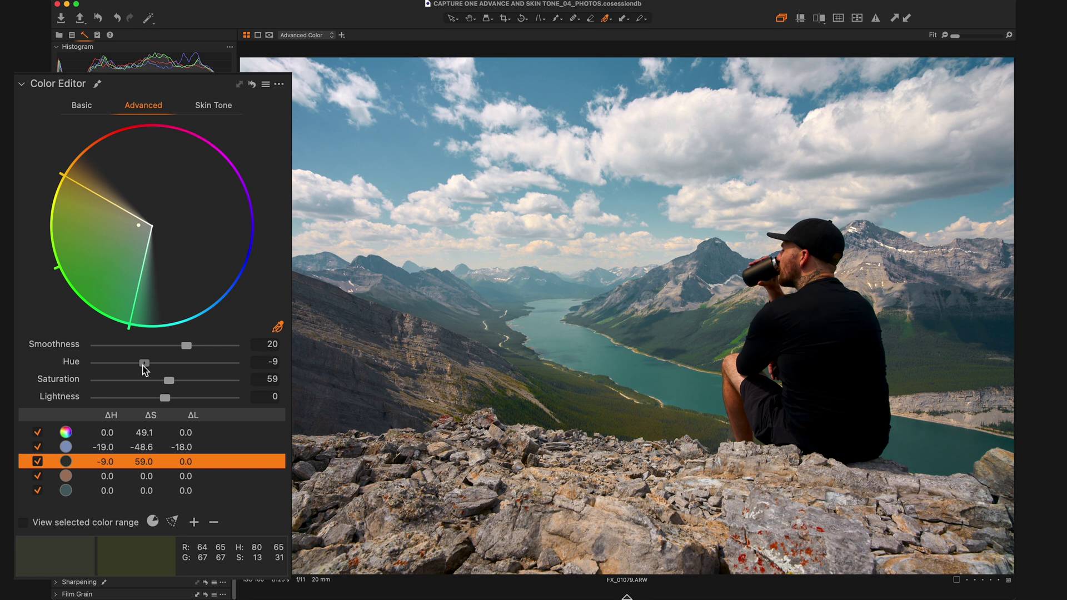
- Lower the green range's lightness to -14.5 and preview the skin range's coverage
drag(165, 397, 156, 404)
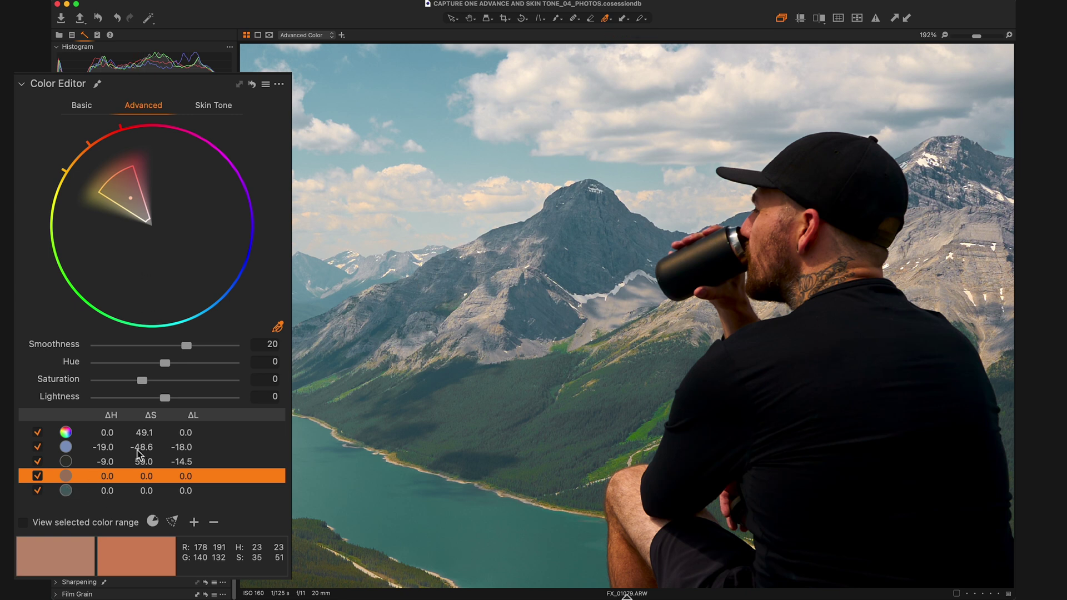
click(22, 522)
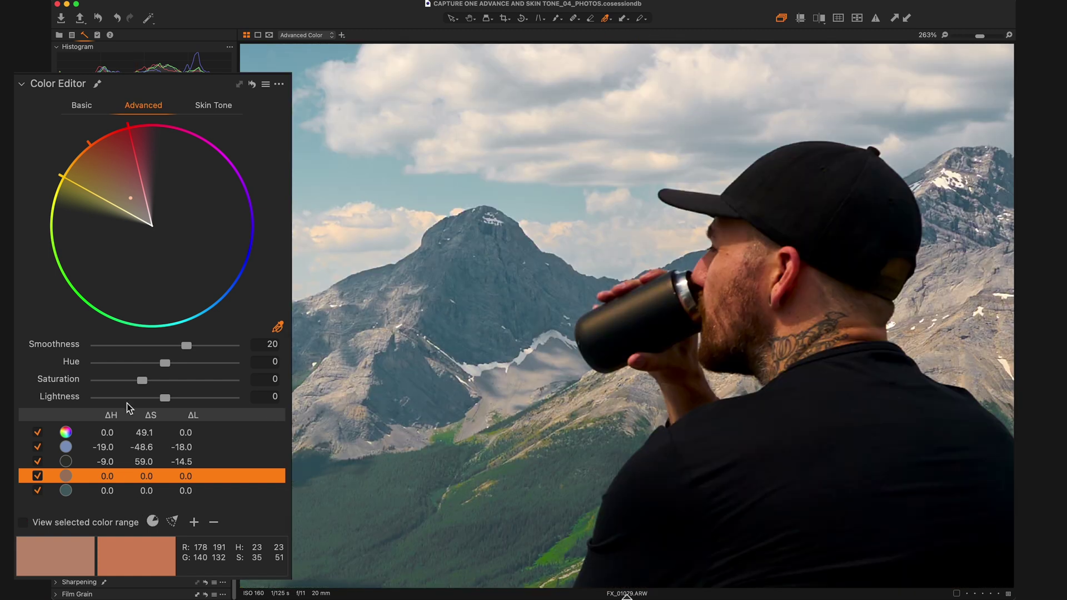
drag(142, 380, 132, 381)
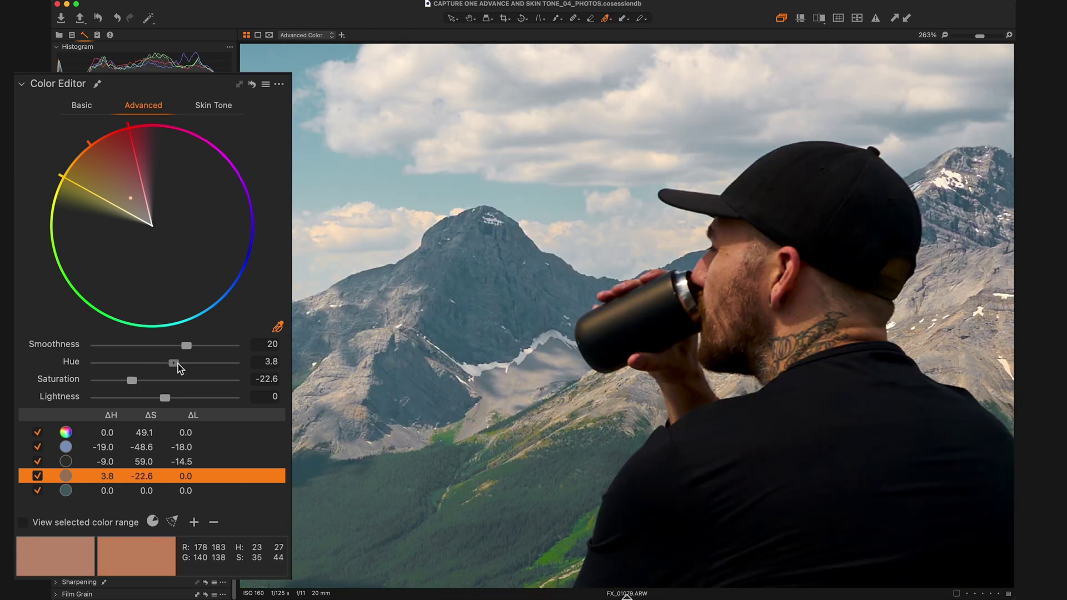
- Set the skin range to hue -3.6, saturation 18.3 and lightness 23.1
drag(162, 364, 158, 363)
mouse_move(164, 398)
mouse_down()
mouse_move(145, 399)
mouse_move(181, 399)
mouse_up()
key(super+0)
drag(136, 381, 145, 383)
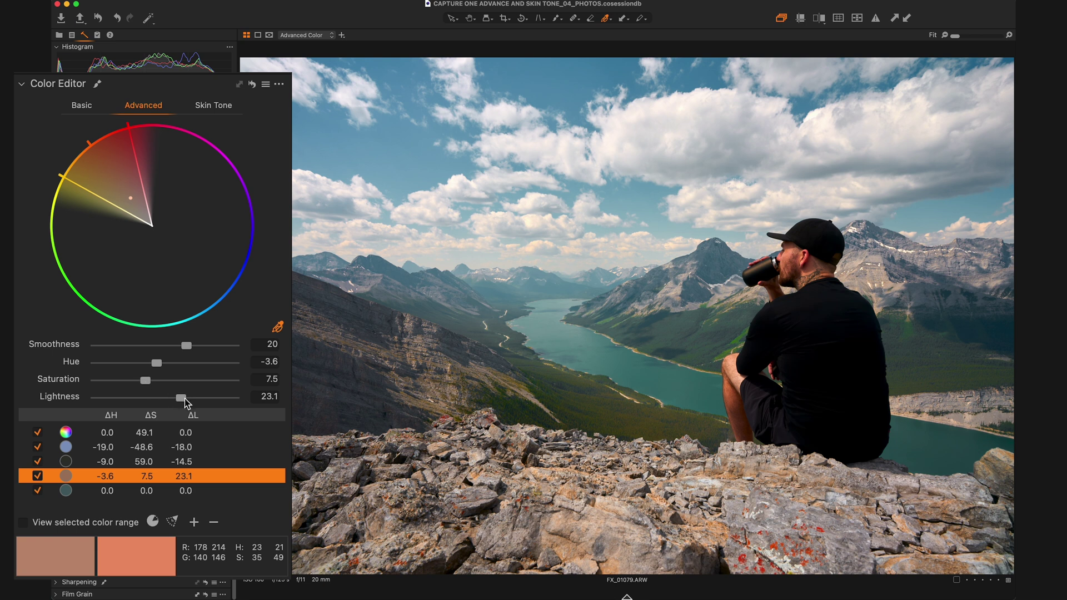
drag(148, 382, 149, 382)
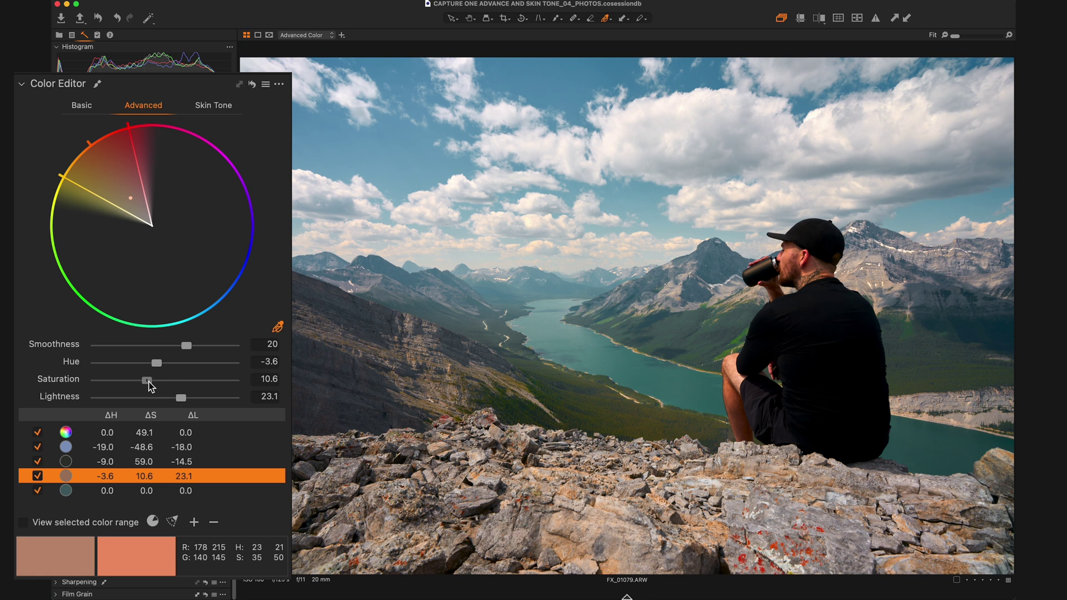
drag(148, 382, 152, 382)
click(93, 492)
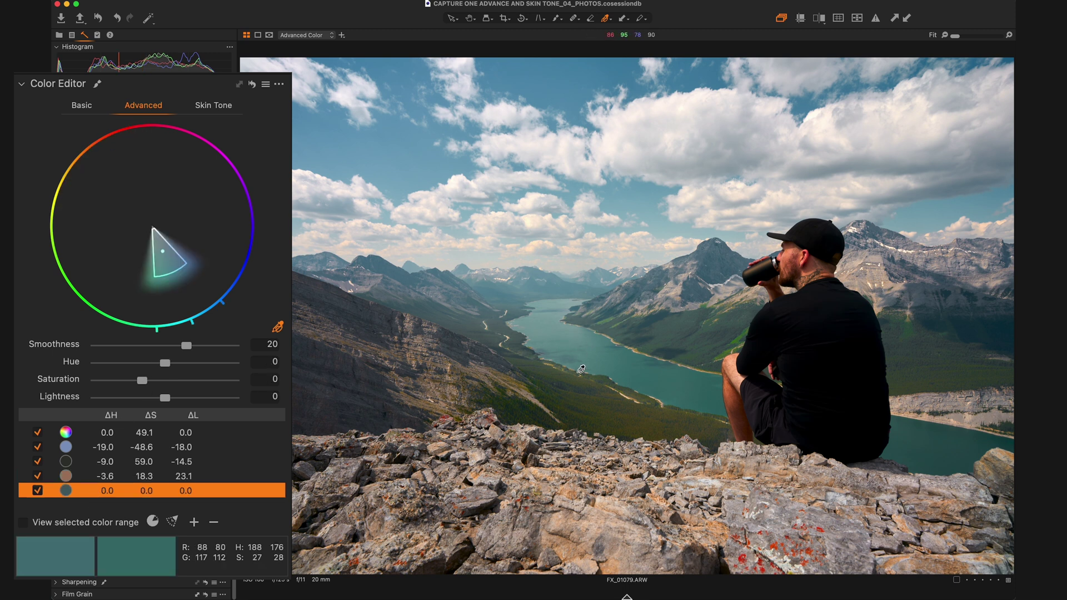
- Narrow the teal lake range and set it to hue 9.2, saturation 36.6, lightness 9.6
click(110, 522)
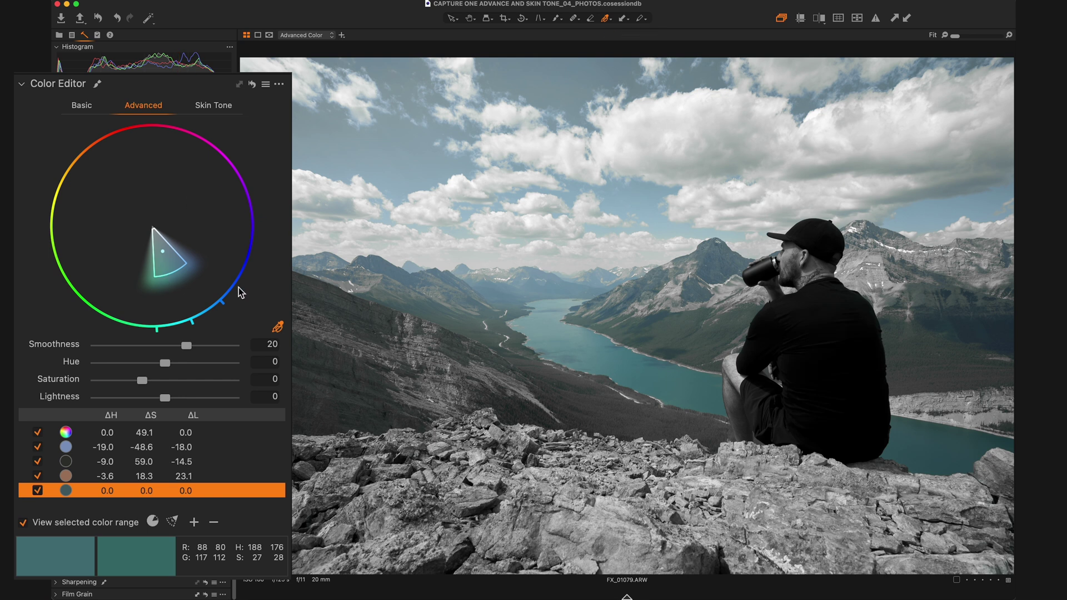
drag(191, 322, 168, 336)
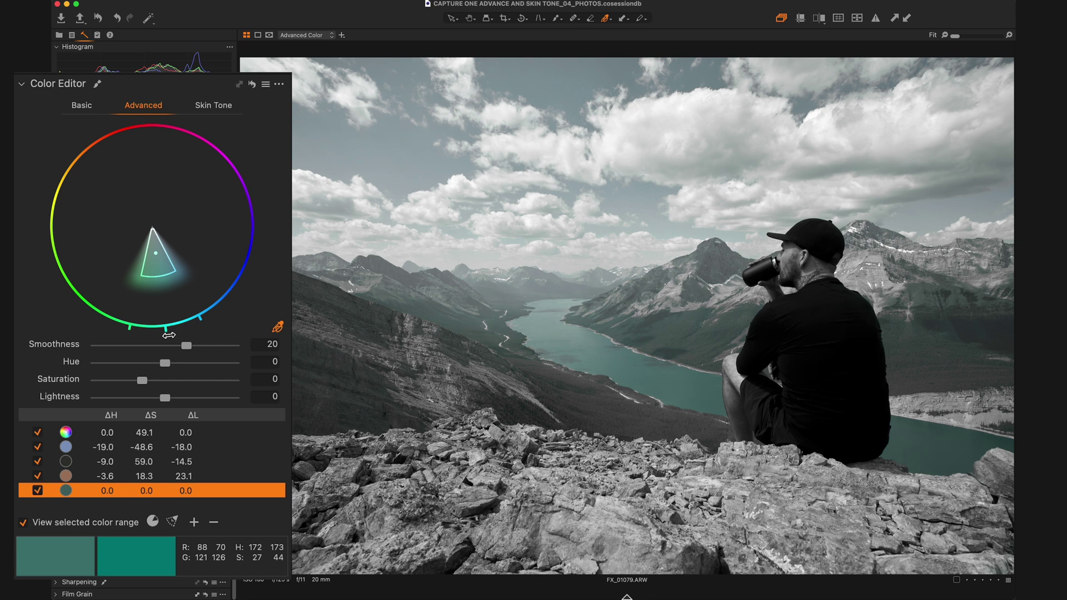
drag(130, 328, 189, 322)
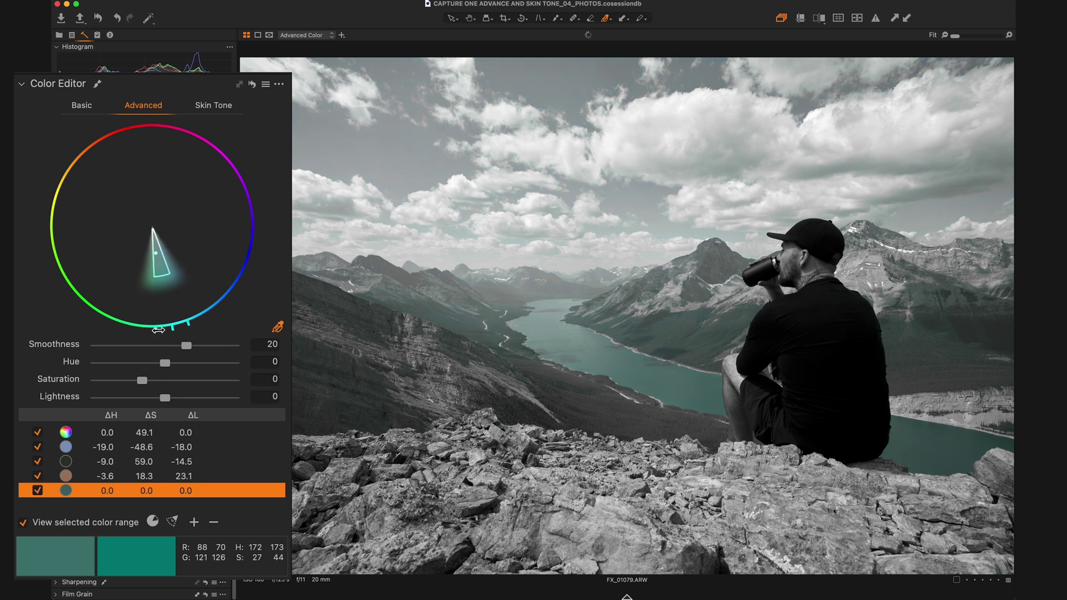
drag(164, 362, 187, 370)
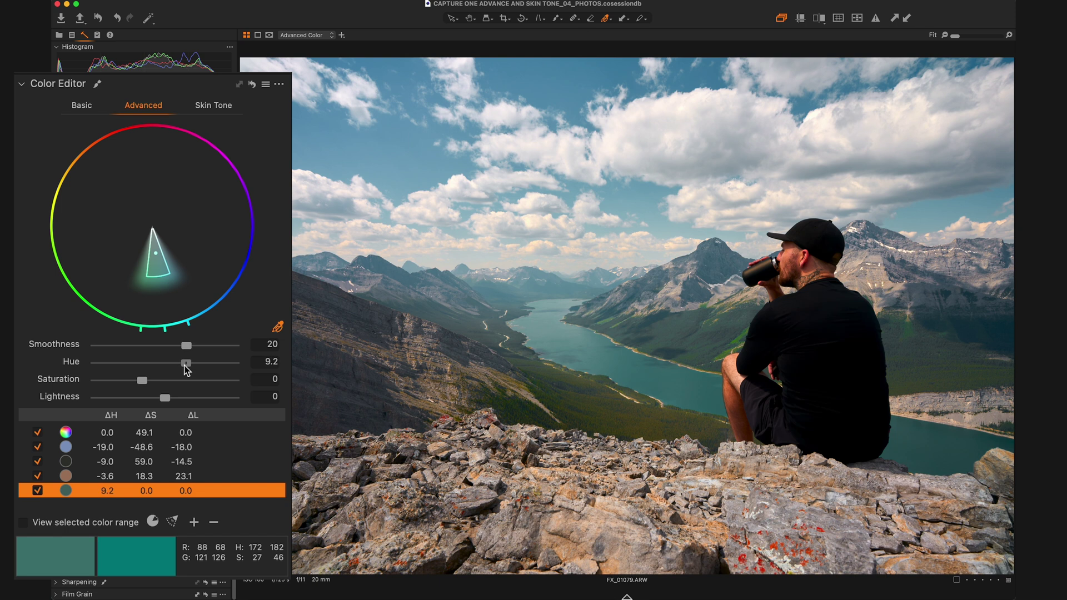
drag(143, 381, 160, 382)
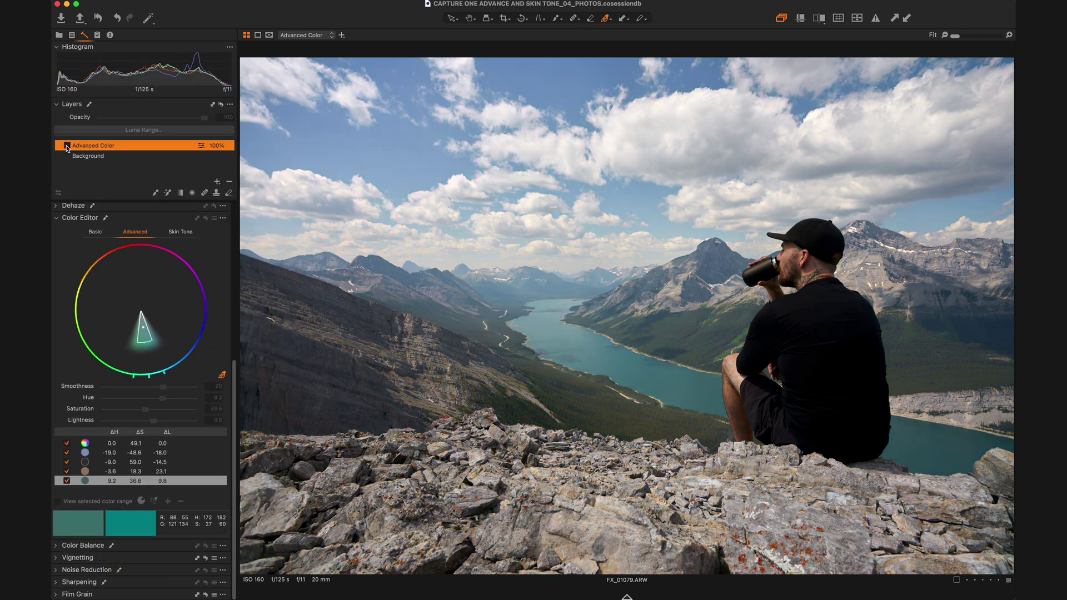
- Tick the Advanced Color layer's checkbox to restore the landscape's full colour edit
click(66, 147)
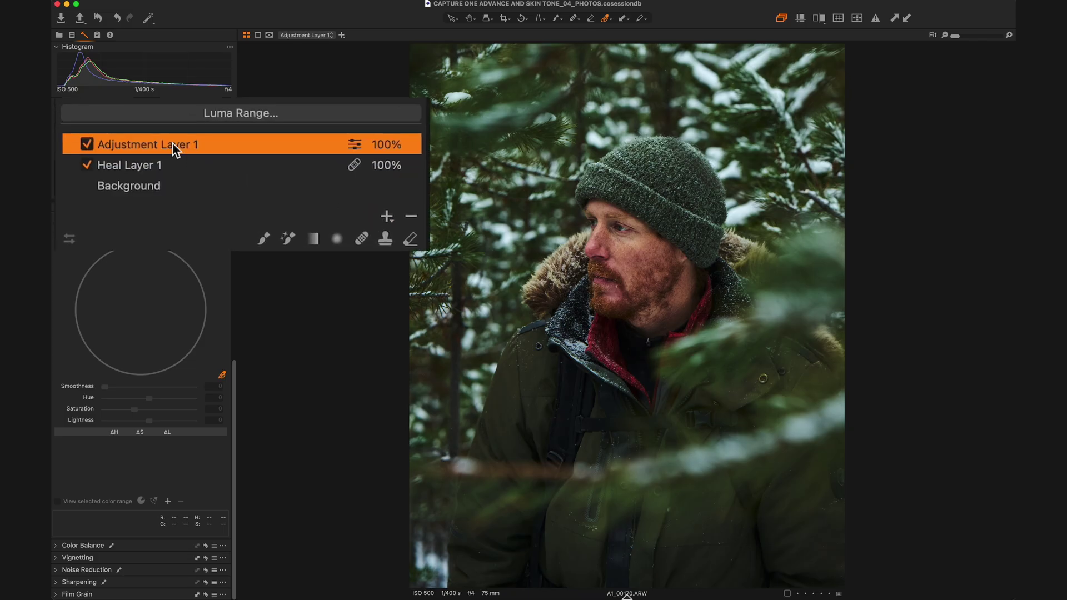
- Rename the adjustment layer to SKIN TONE
double_click(174, 148)
text(SKIN TONE)
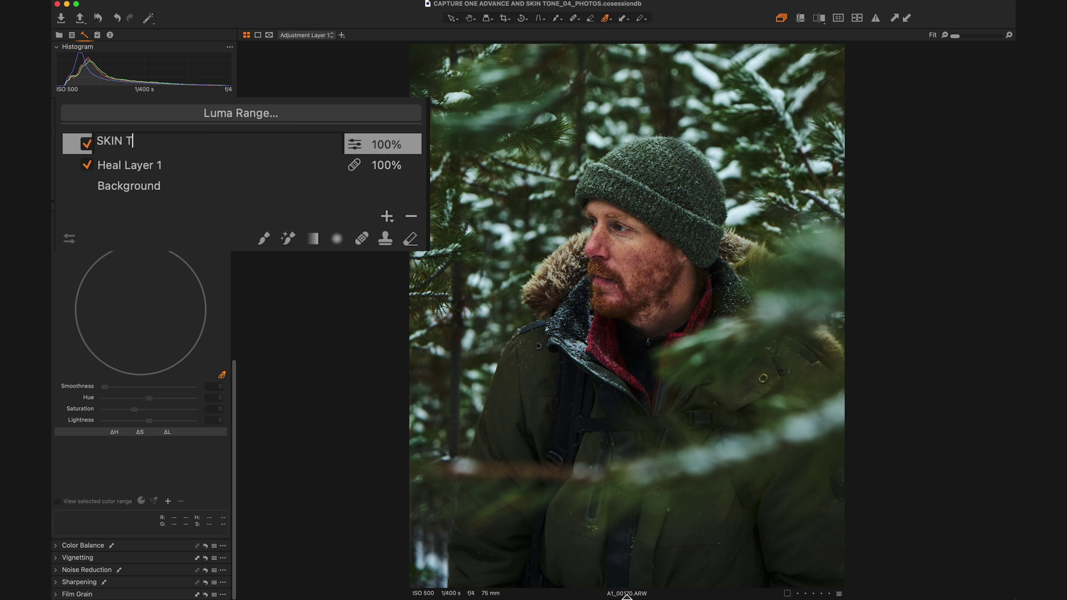
key(Return)
- Fill the SKIN TONE layer's mask, show it, and switch the Color Editor to Skin Tone
right_click(161, 148)
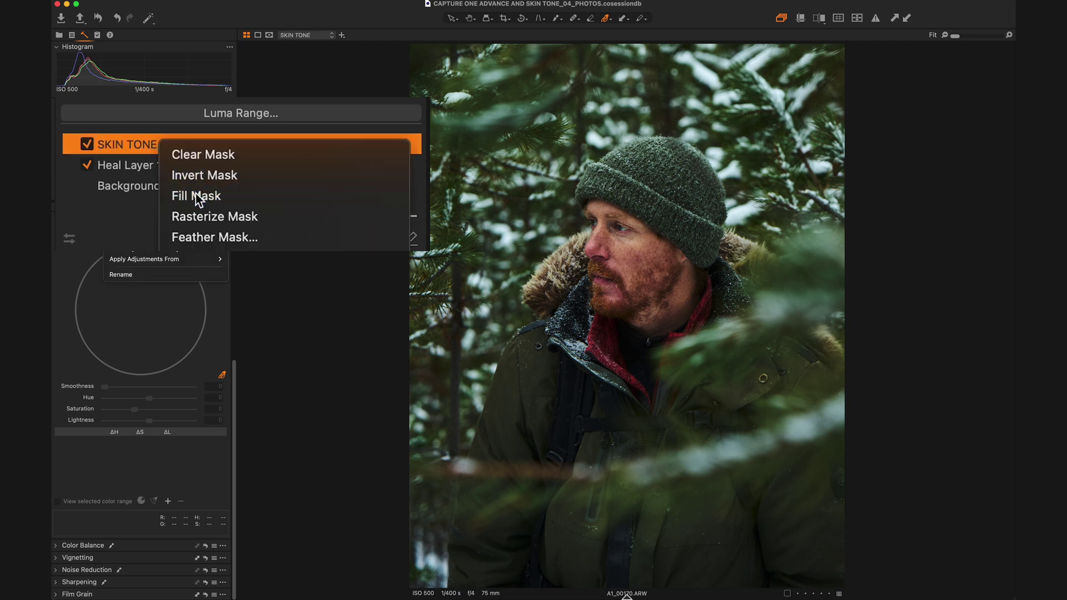
click(196, 193)
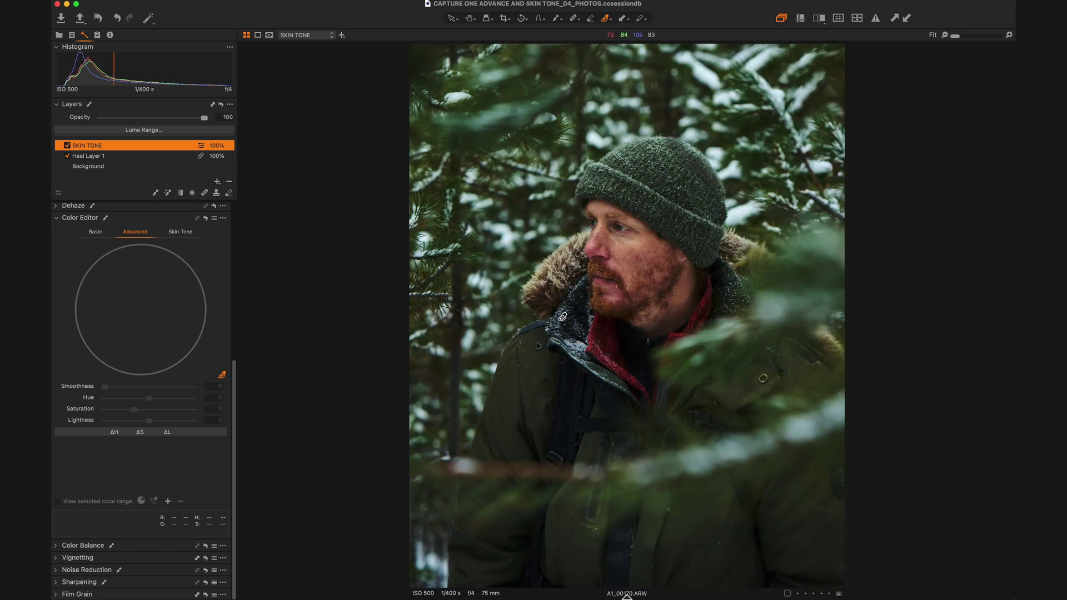
key(m)
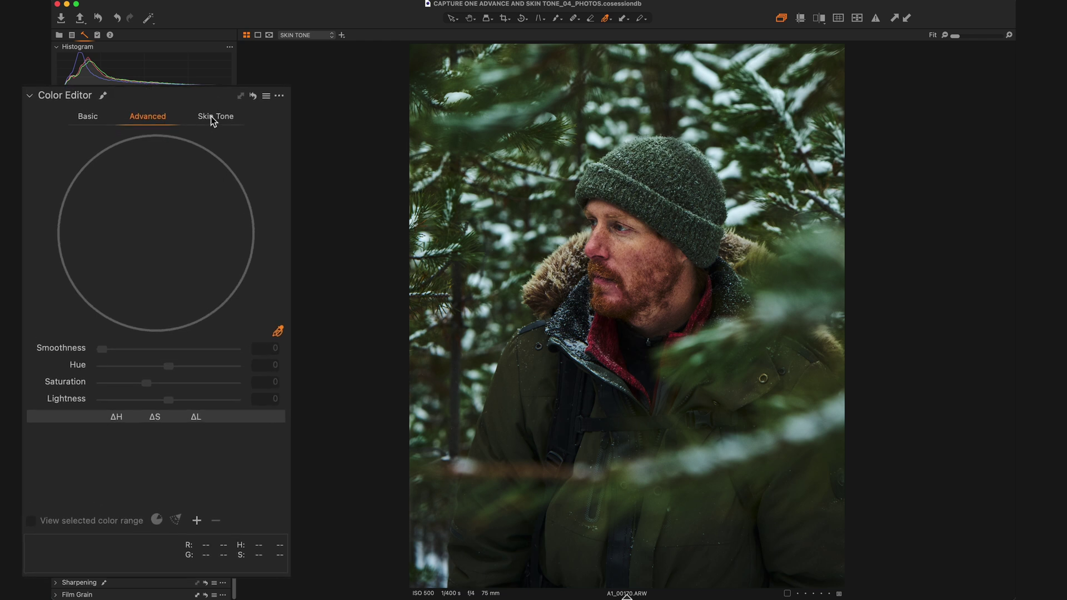
click(211, 115)
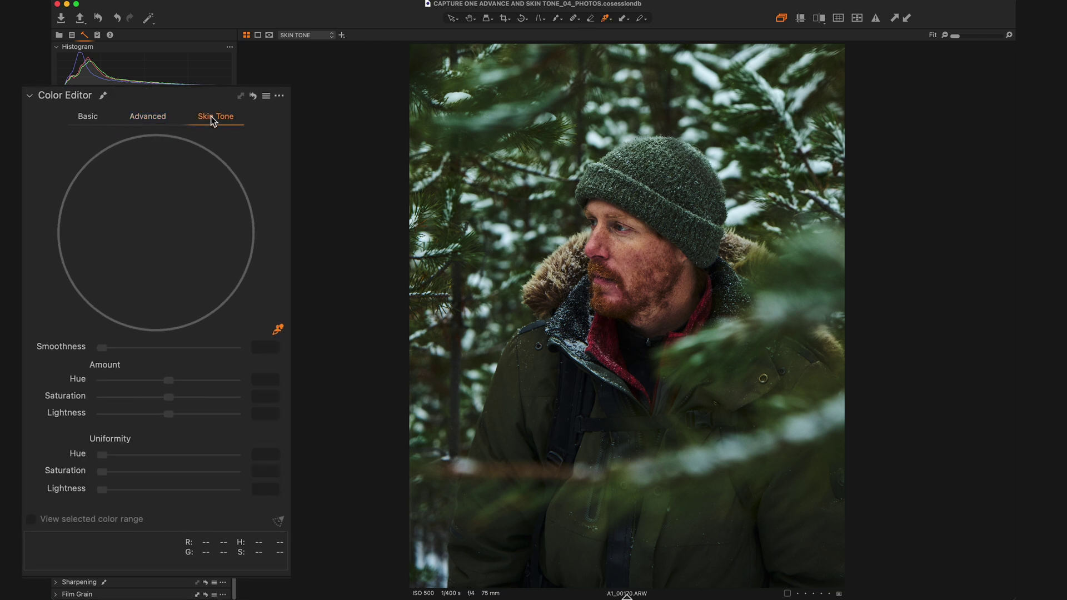
- Sample the skin colour from the man's face with the skin tone picker
click(634, 246)
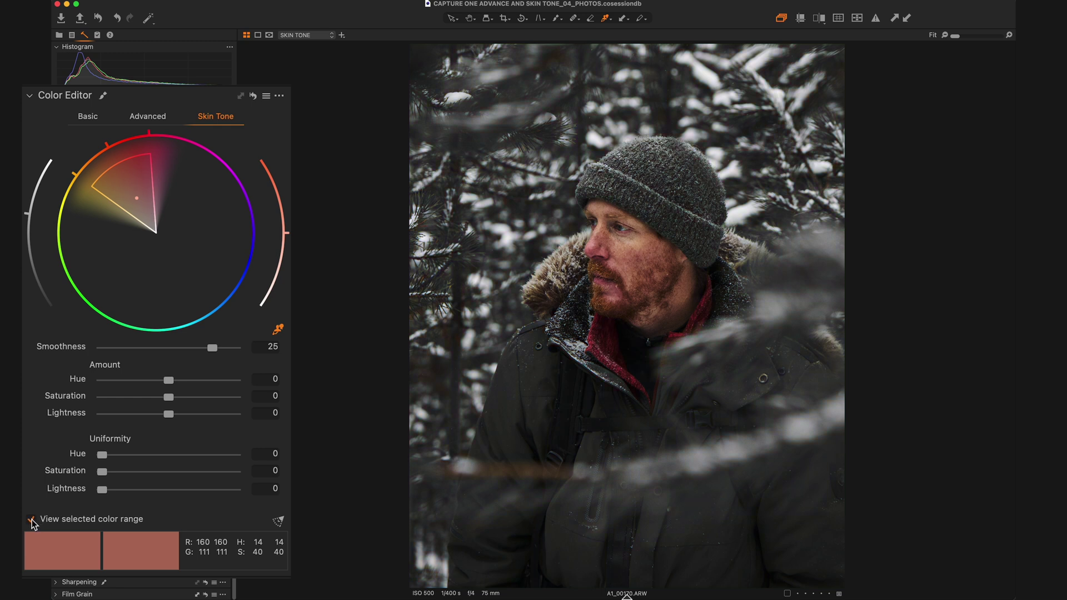
- Resample the face's skin colour, then tighten the range's hue boundary and recentre it on the wheel
click(595, 258)
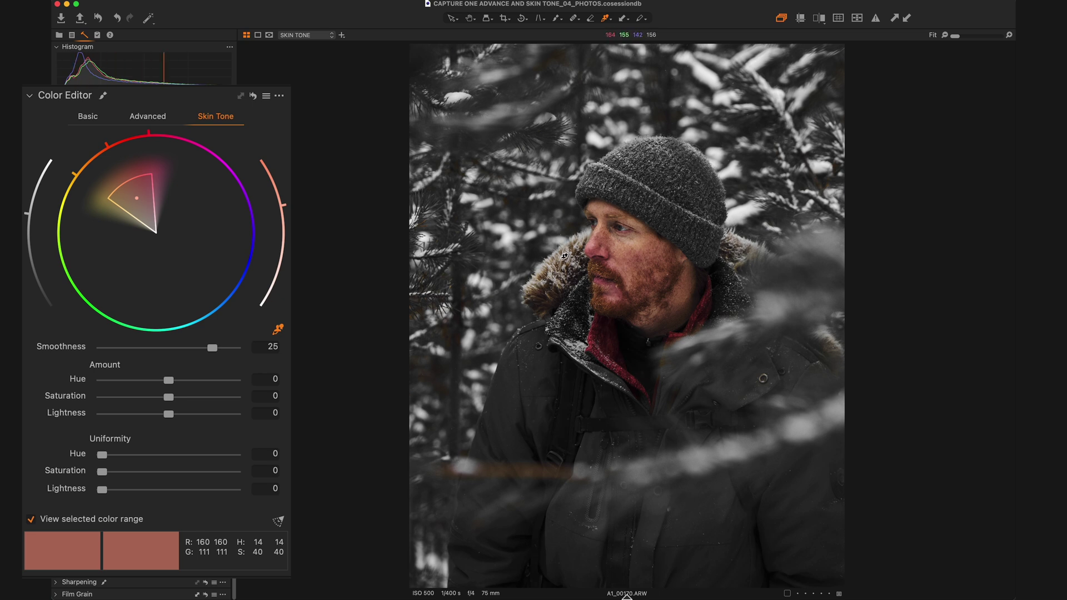
drag(74, 174, 80, 168)
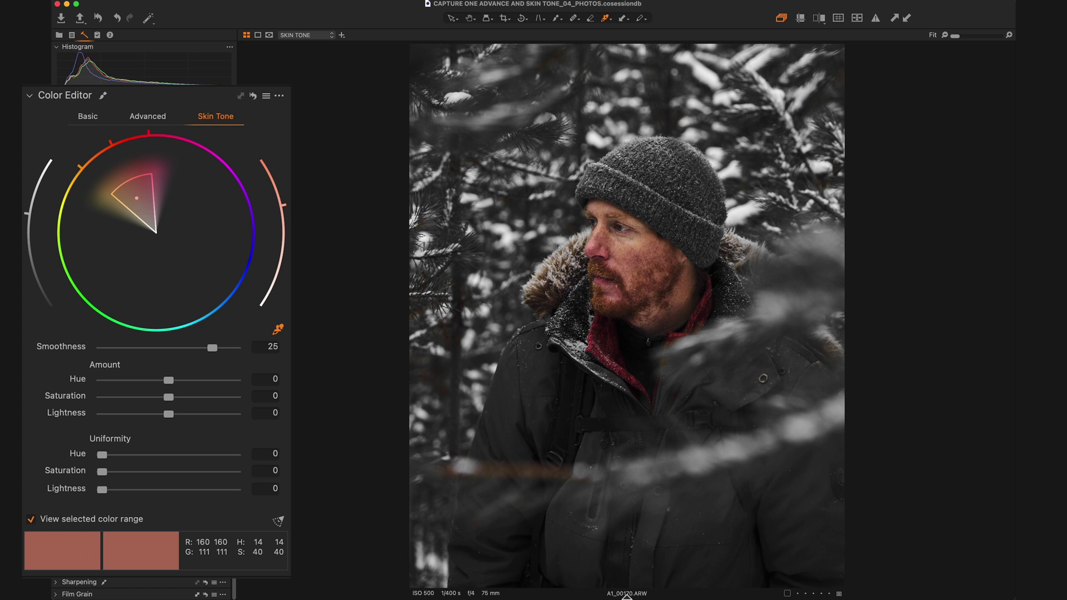
drag(139, 198, 135, 199)
- Raise the skin range's lightness limit and nudge its saturation limit to include brighter skin
click(26, 213)
drag(26, 212, 30, 203)
drag(285, 208, 283, 202)
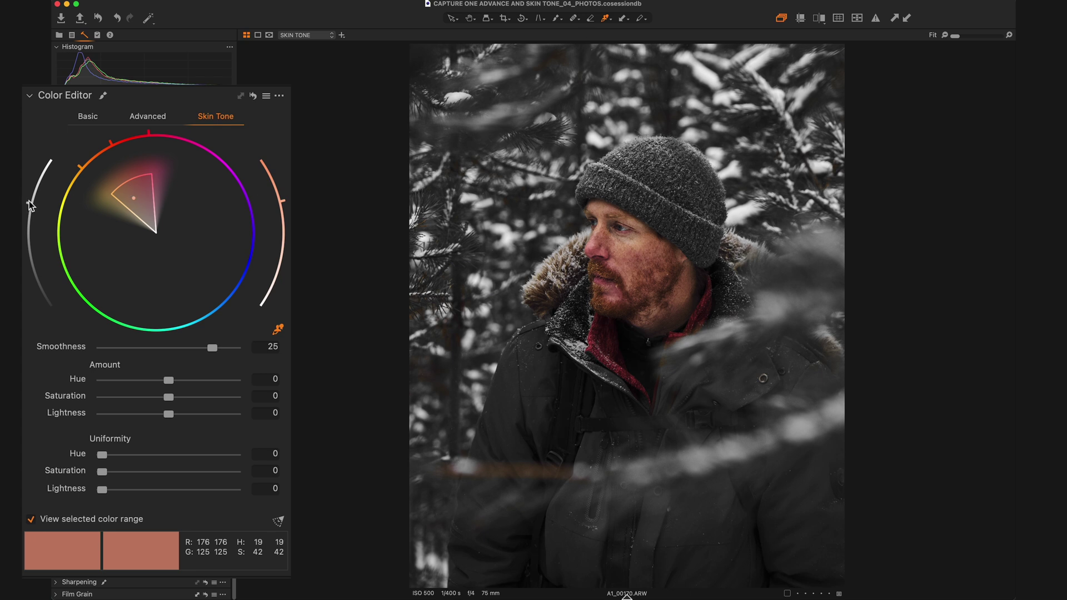
mouse_move(31, 205)
mouse_down()
mouse_move(42, 173)
mouse_move(38, 188)
mouse_up()
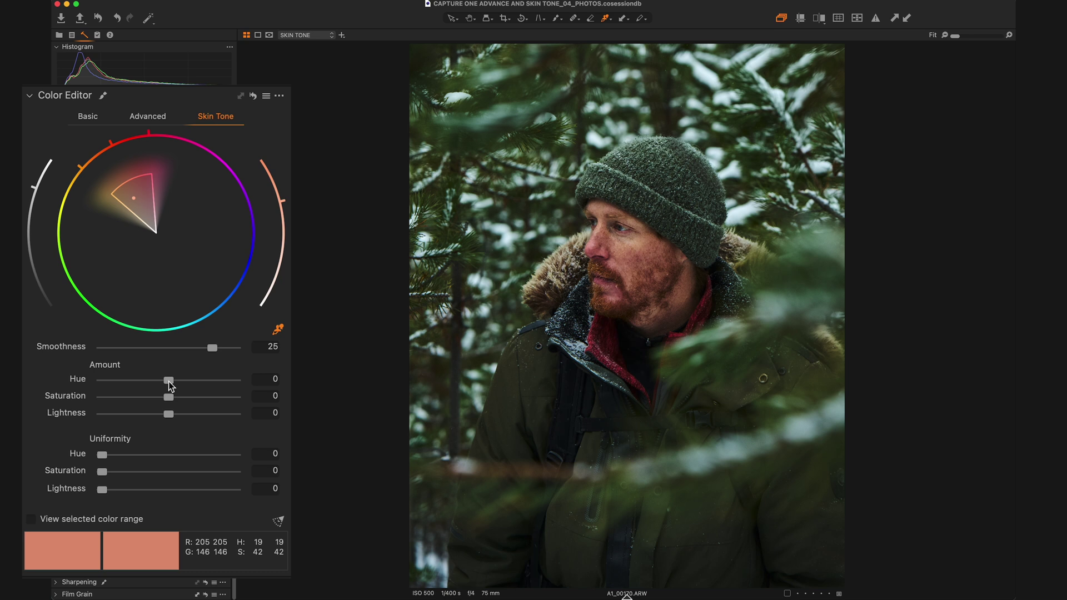
- Set the skin-tone Amount to hue 5, saturation 30 and lightness 10
drag(170, 385, 278, 383)
drag(169, 397, 235, 396)
drag(171, 413, 235, 413)
- Drag all skin Uniformity sliders to 100, then reset lightness and saturation uniformity to 0
drag(102, 455, 239, 456)
drag(102, 472, 321, 479)
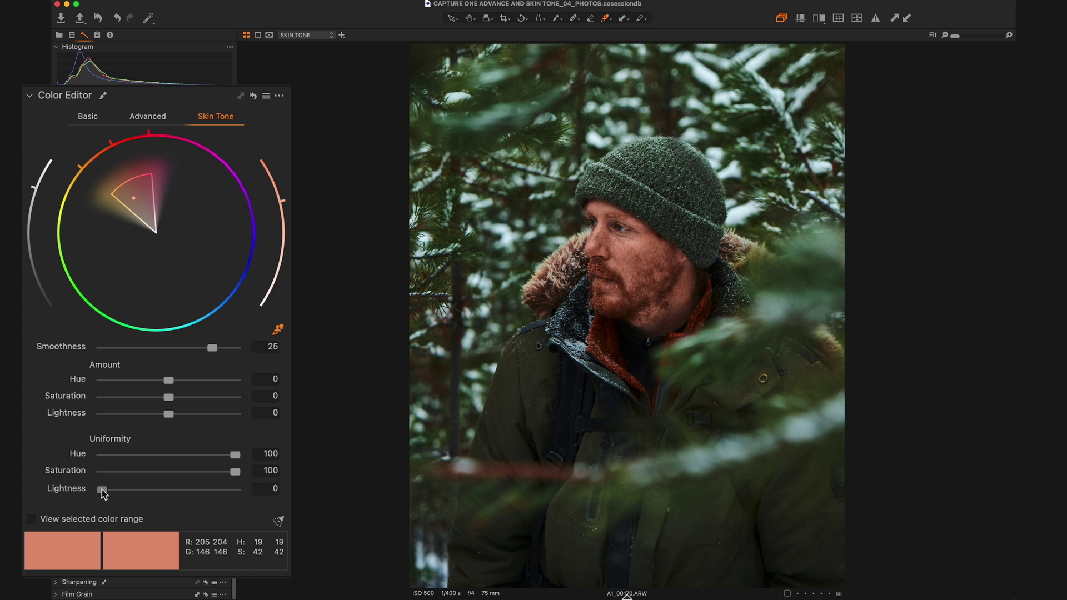
drag(102, 490, 326, 493)
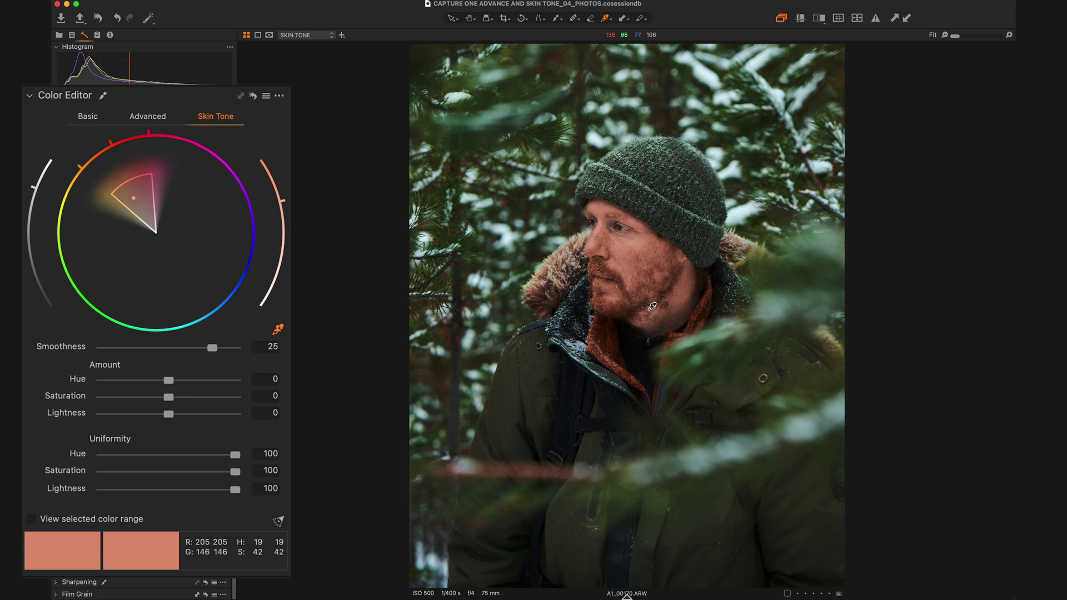
double_click(235, 490)
double_click(235, 471)
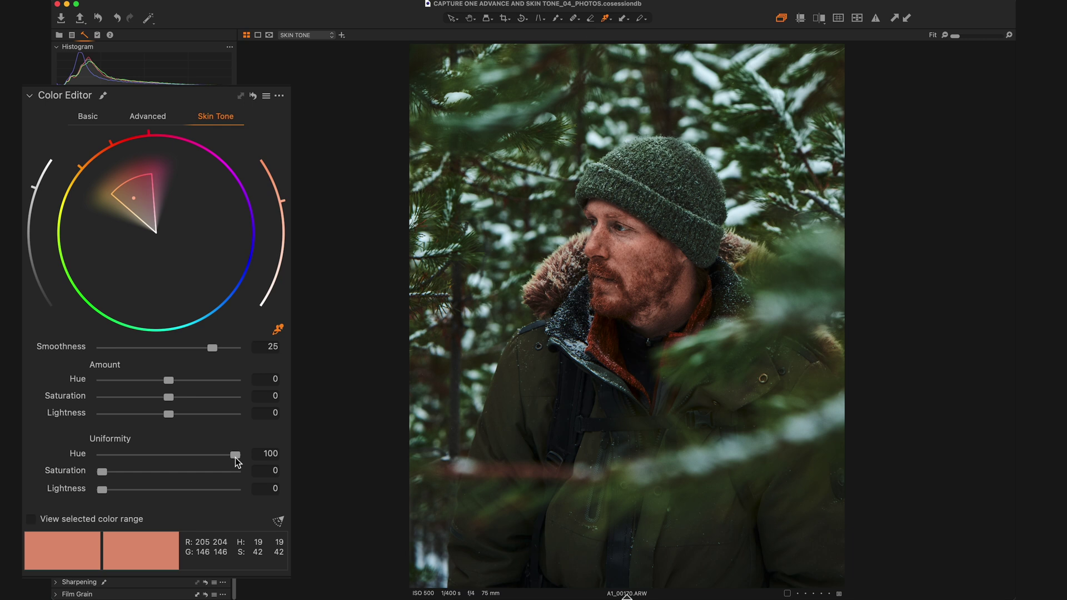
- Reset Uniformity Hue, then set Uniformity Hue 54.8, Saturation 34.1 and Lightness 28
double_click(235, 455)
drag(101, 454, 152, 455)
scroll(604, 234, up, 5)
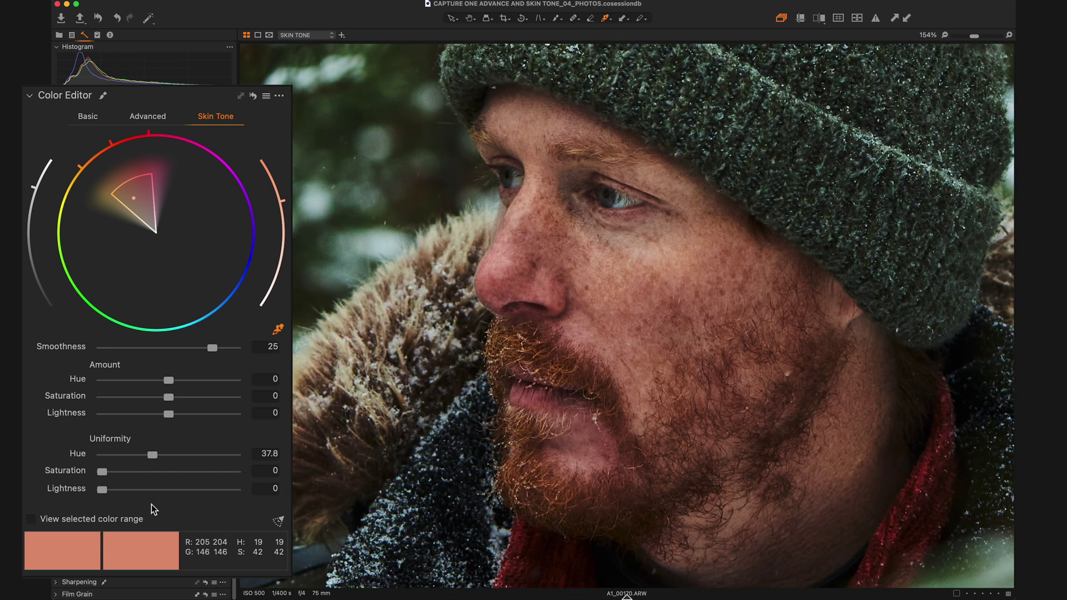
drag(152, 456, 176, 455)
drag(102, 472, 147, 471)
drag(103, 489, 137, 489)
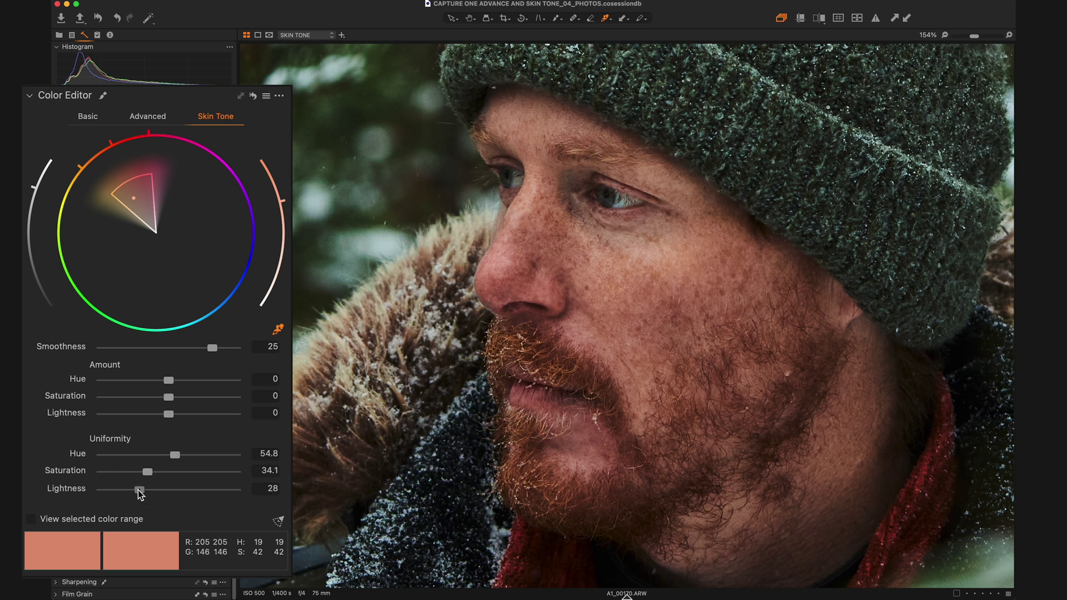
key(super+0)
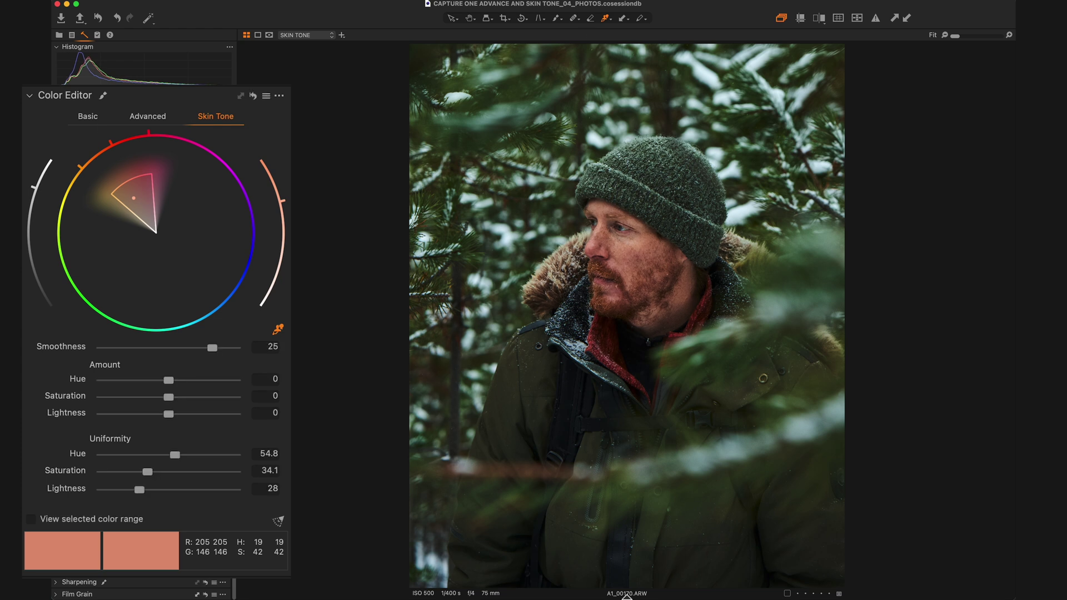
key(super+=)
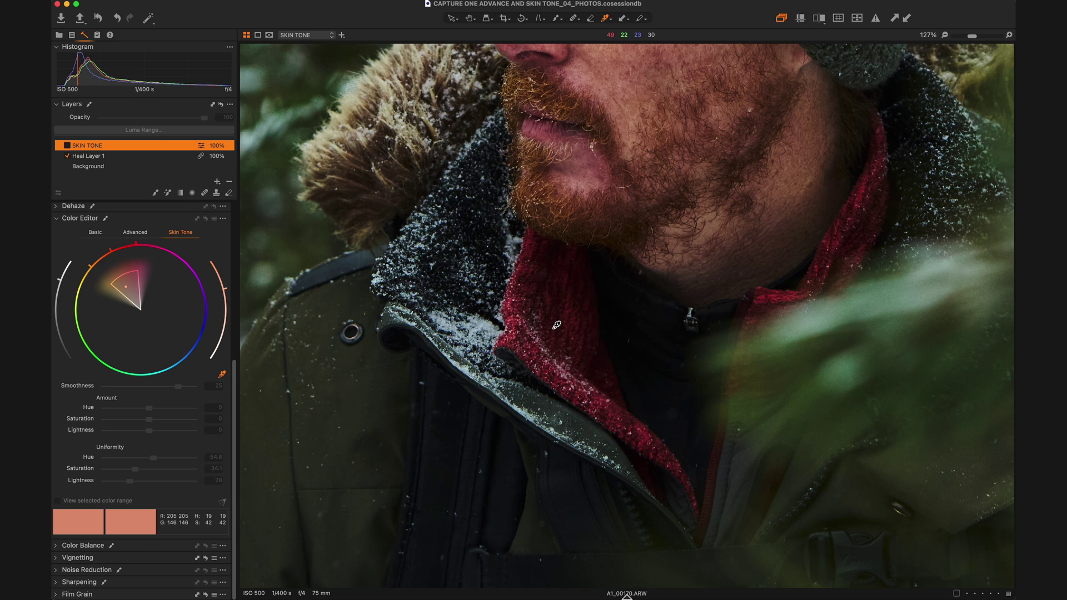
- Enable the SKIN TONE layer, apply a mask action, fit the view and pick the Draw Mask brush
click(67, 145)
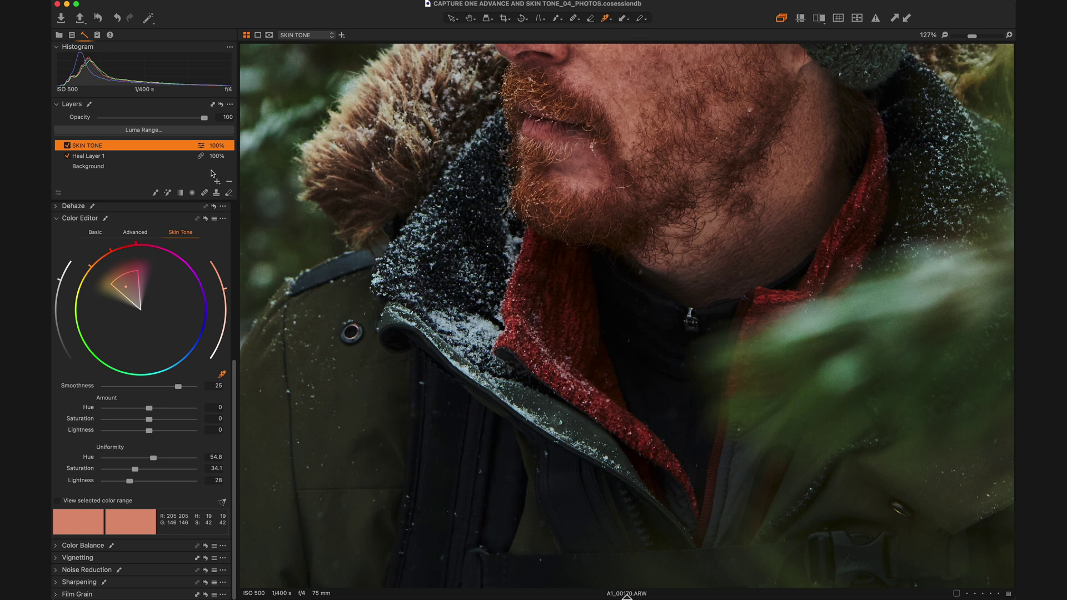
right_click(153, 151)
click(166, 154)
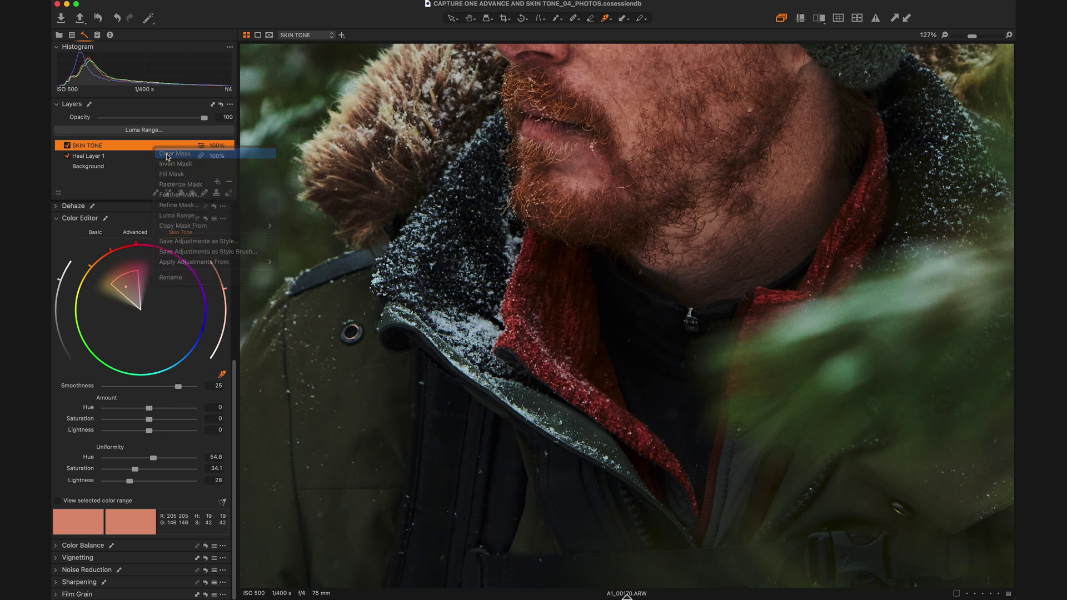
key(super+0)
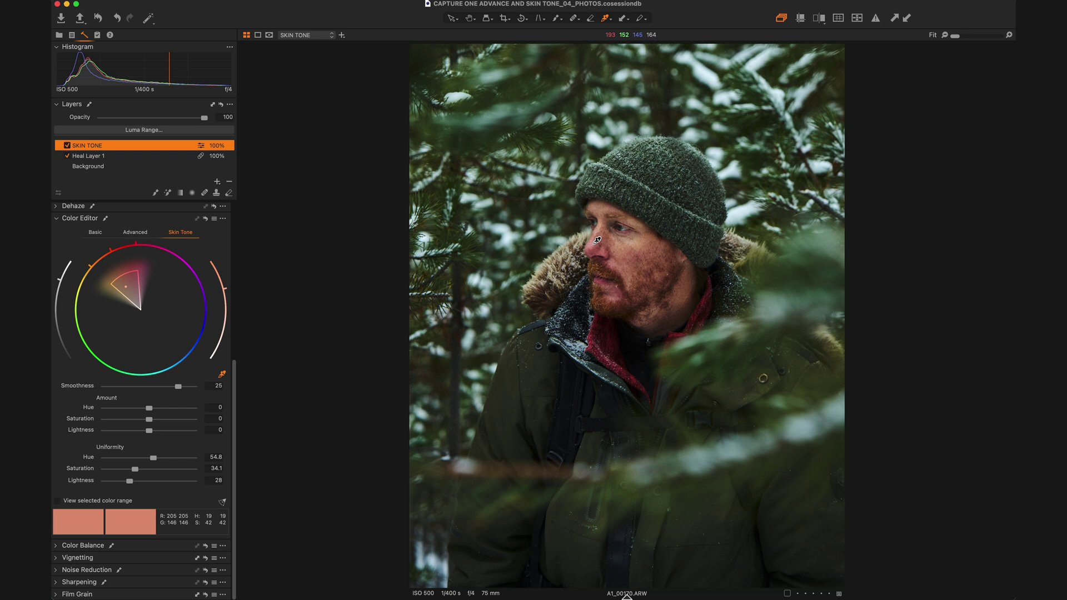
key(b)
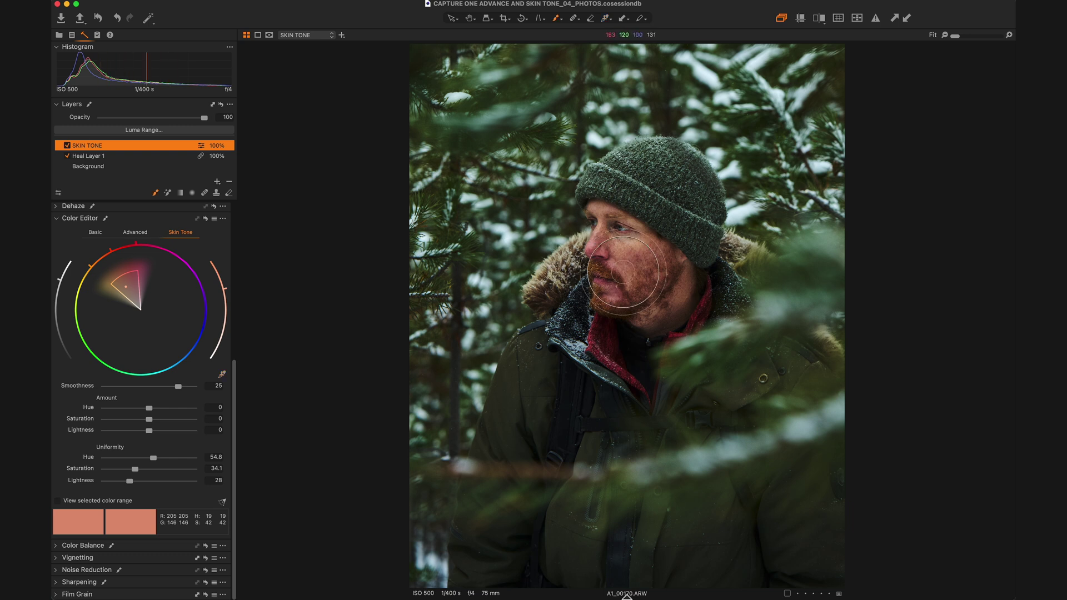
- Paint the mask over neck, cheek and face with a 302-size brush, then toggle SKIN TONE to compare
right_click(650, 274)
drag(650, 275, 640, 274)
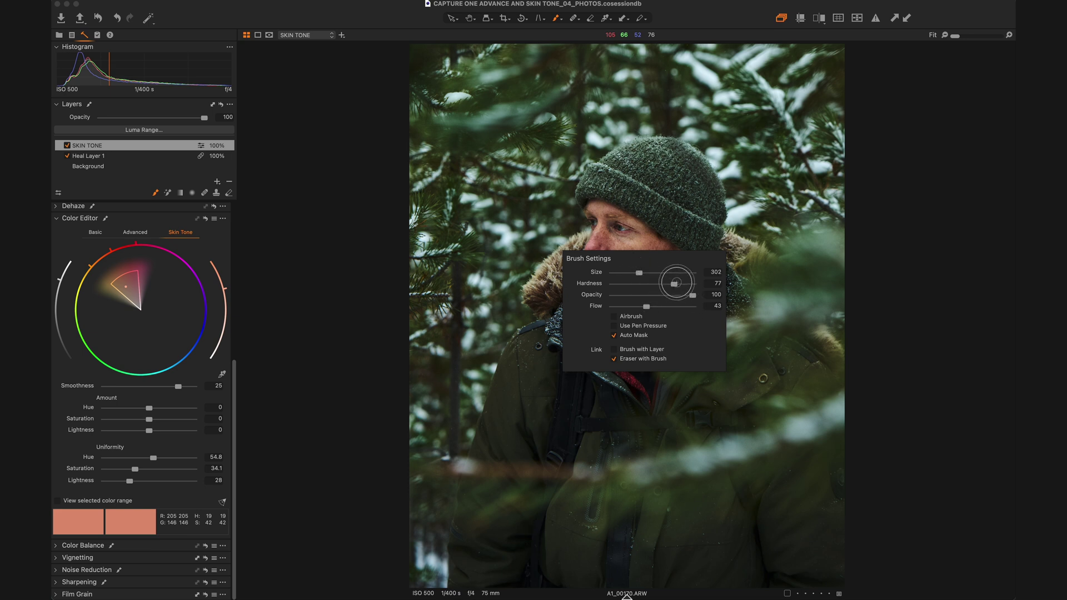
mouse_move(664, 311)
mouse_down()
mouse_move(673, 265)
mouse_move(642, 309)
mouse_move(672, 288)
mouse_up()
right_click(670, 300)
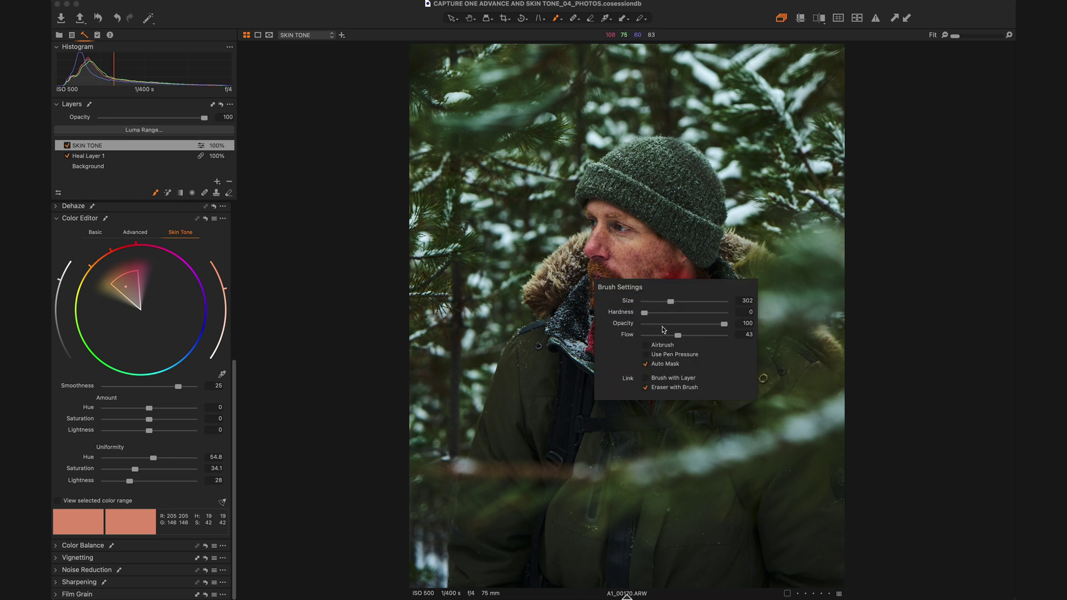
mouse_move(645, 245)
mouse_down()
mouse_move(603, 211)
mouse_move(606, 276)
mouse_move(624, 274)
mouse_up()
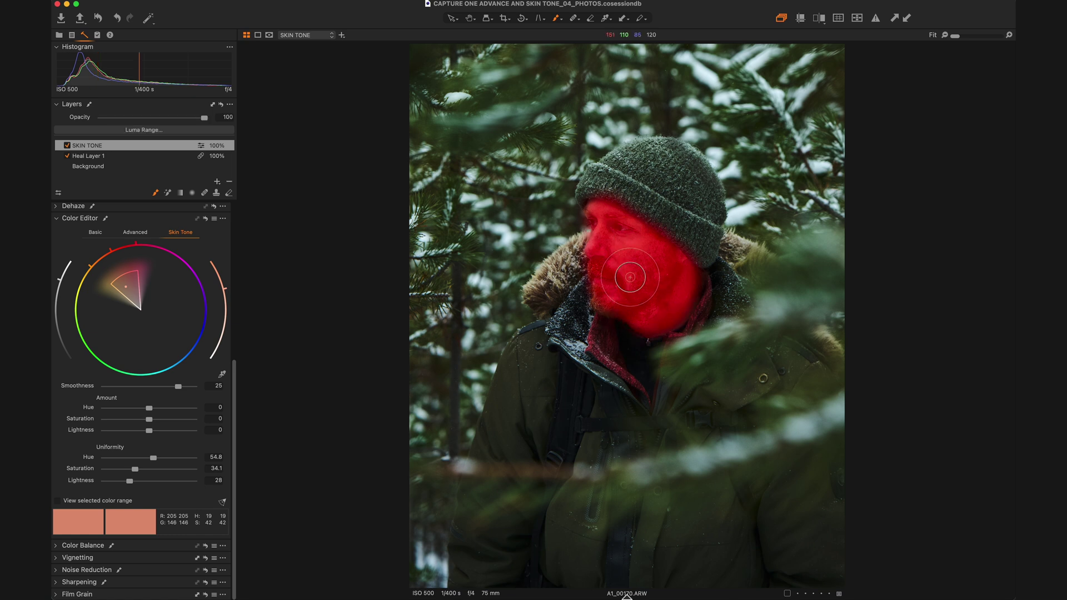
scroll(624, 273, up, 5)
click(66, 145)
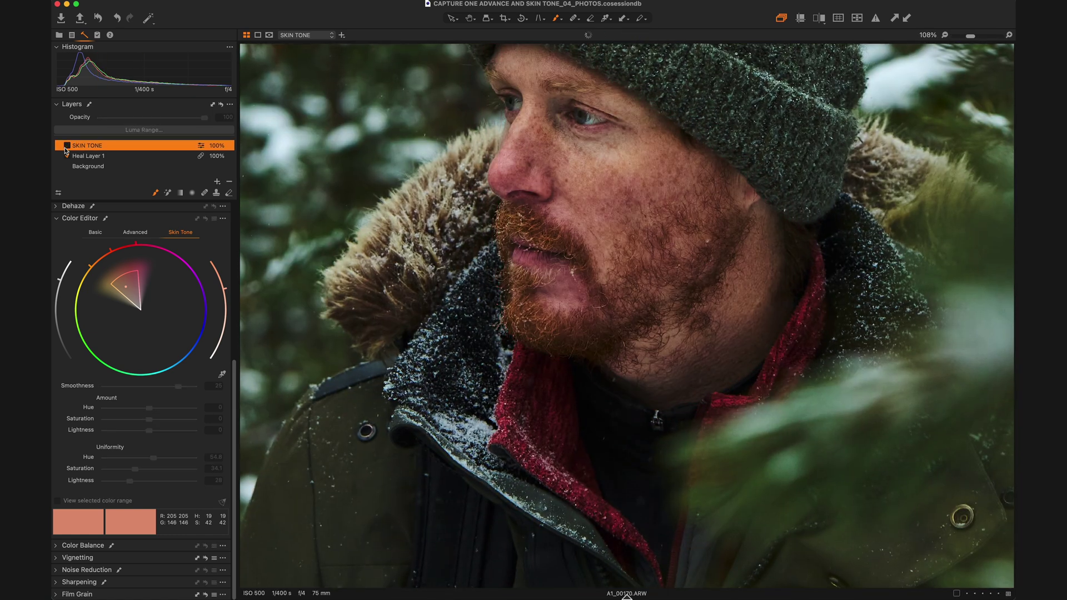
click(67, 147)
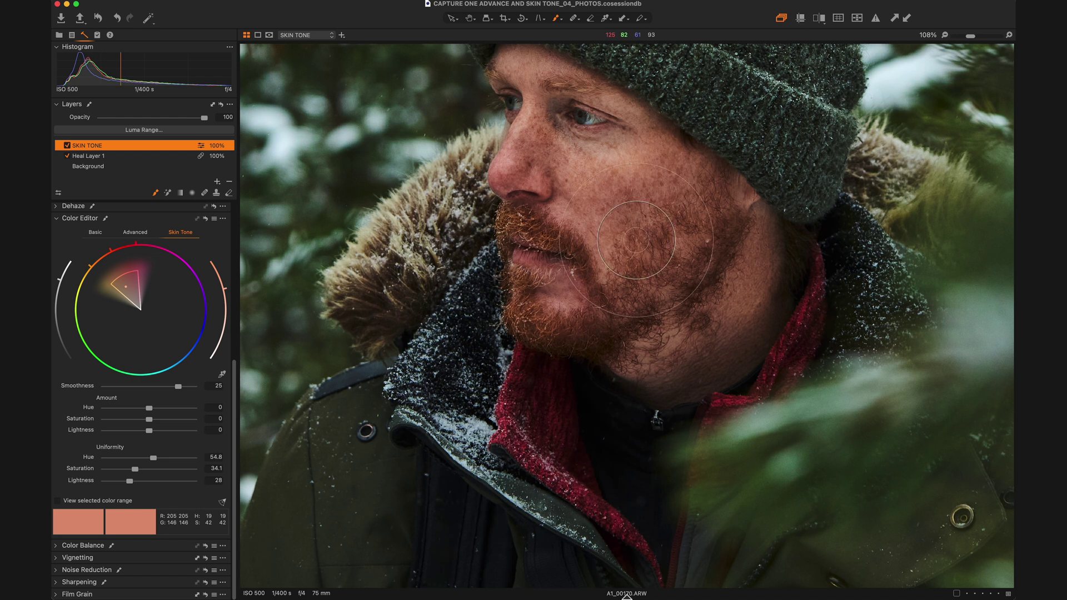
- Extend the mask over the beard, then switch to the Eraser with Flow 34
scroll(587, 225, up, 5)
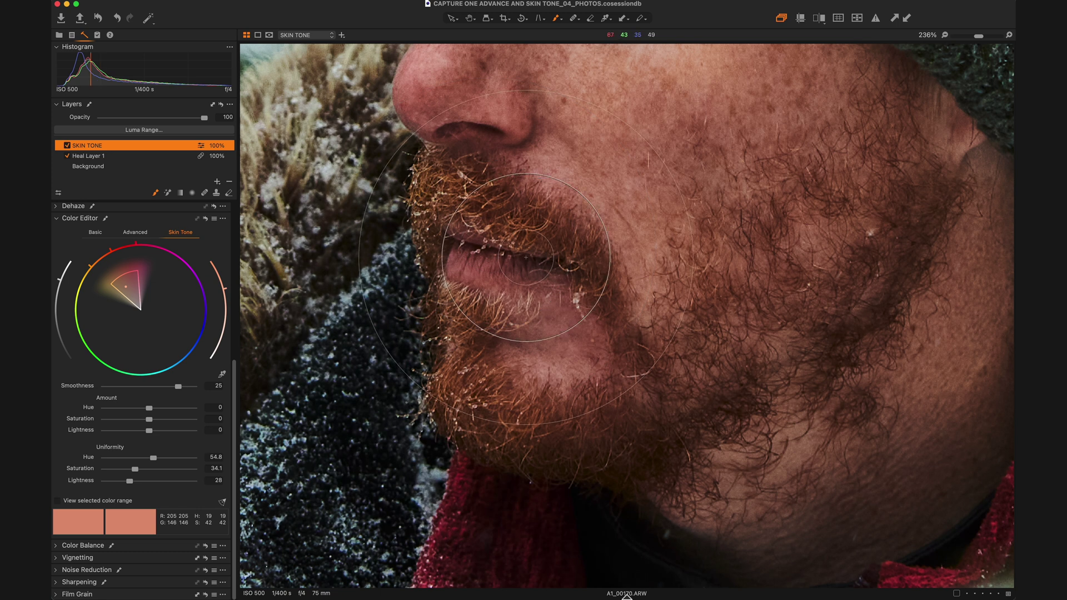
mouse_move(527, 250)
mouse_down()
mouse_move(559, 282)
mouse_move(547, 274)
mouse_move(518, 289)
mouse_up()
key(e)
right_click(506, 287)
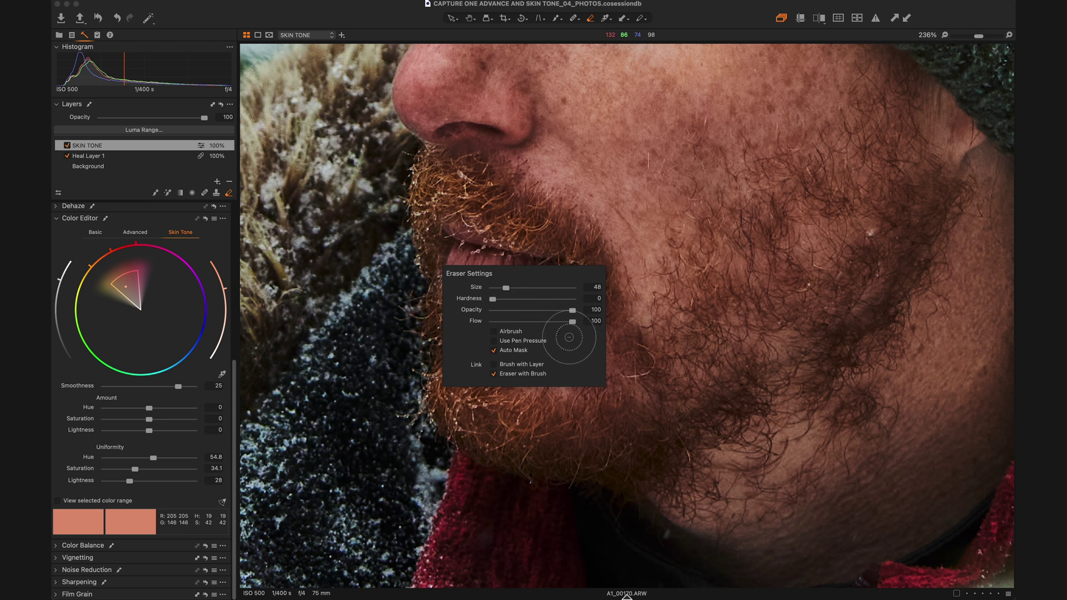
drag(572, 321, 519, 323)
- Erase the mask from the lips, then toggle SKIN TONE off and on to compare
mouse_move(458, 262)
mouse_down()
mouse_move(539, 265)
mouse_move(452, 262)
mouse_move(516, 269)
mouse_move(453, 237)
mouse_move(516, 253)
mouse_move(460, 233)
mouse_move(549, 263)
mouse_move(452, 265)
mouse_move(503, 272)
mouse_up()
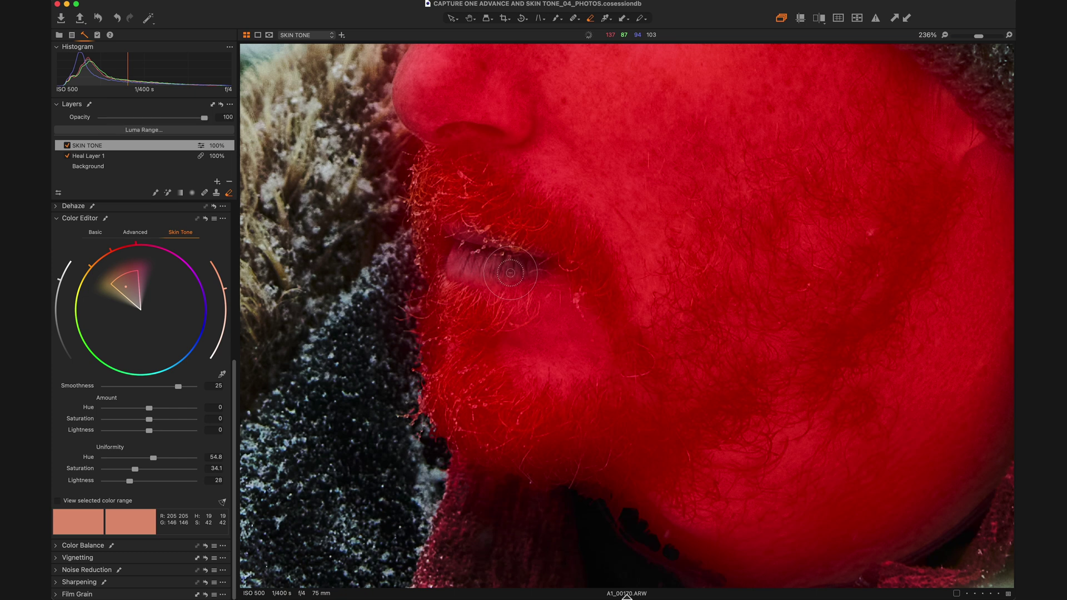
key(super+z)
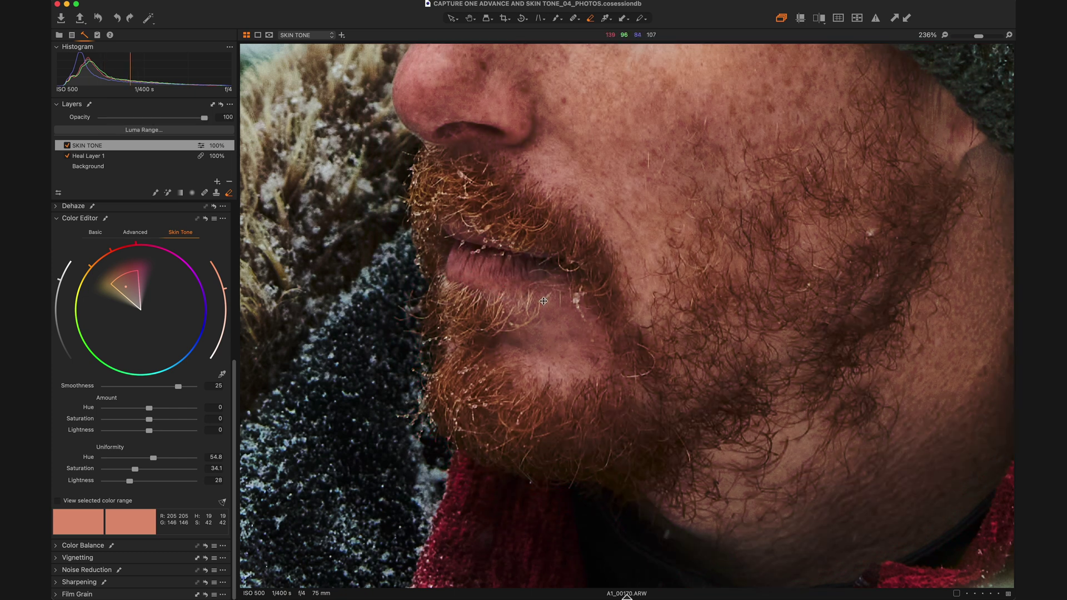
mouse_move(547, 305)
mouse_down()
mouse_move(472, 262)
mouse_move(533, 271)
mouse_up()
key(super+0)
click(67, 146)
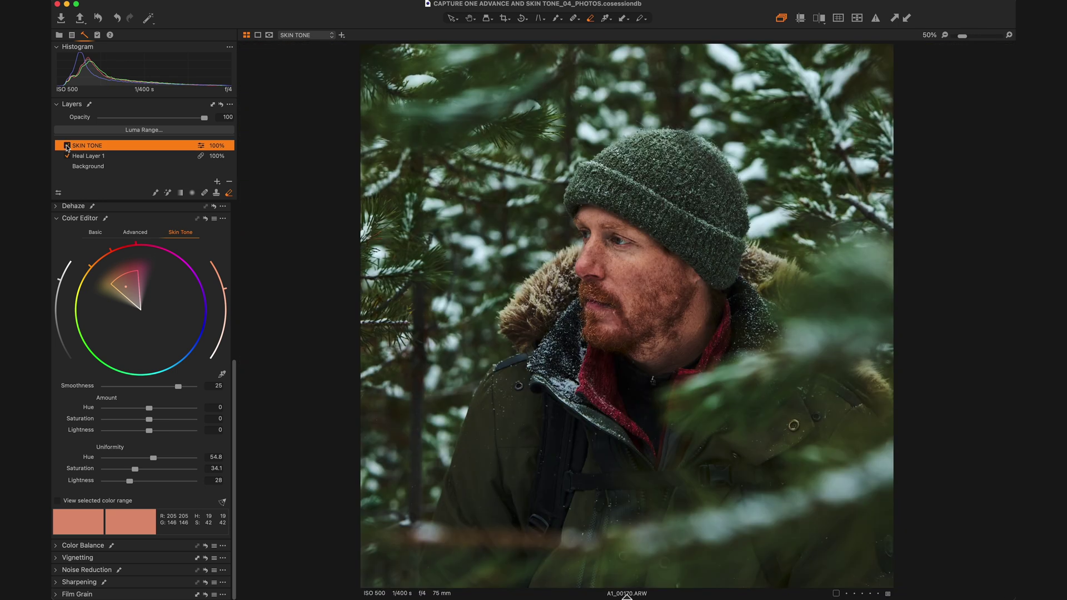
click(67, 146)
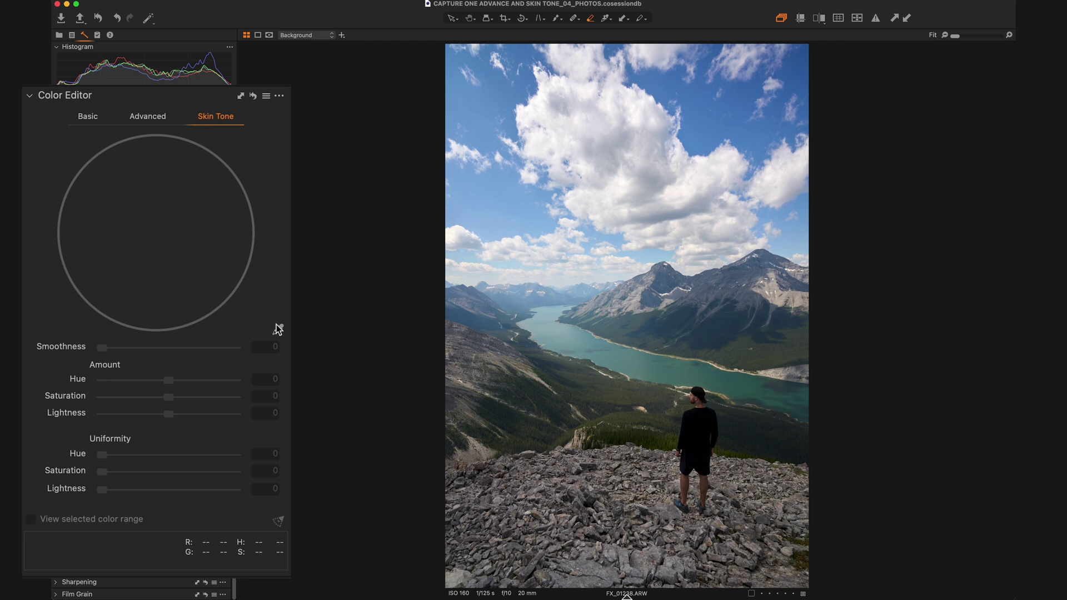
- Sample the teal lake colour as the range, preview it and widen the hue range toward purple
click(639, 362)
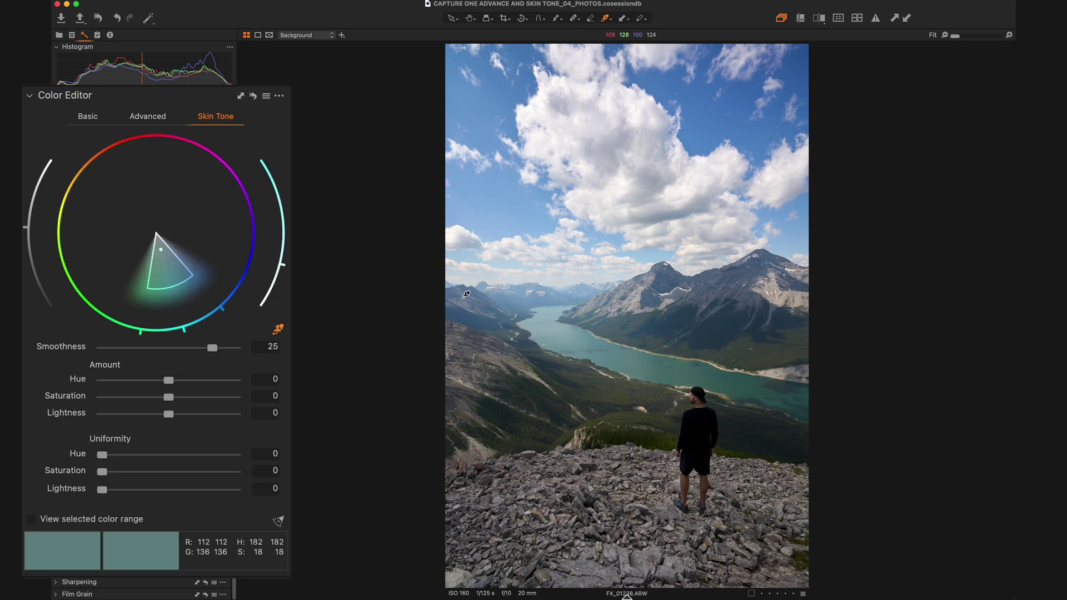
click(39, 520)
drag(224, 312, 257, 246)
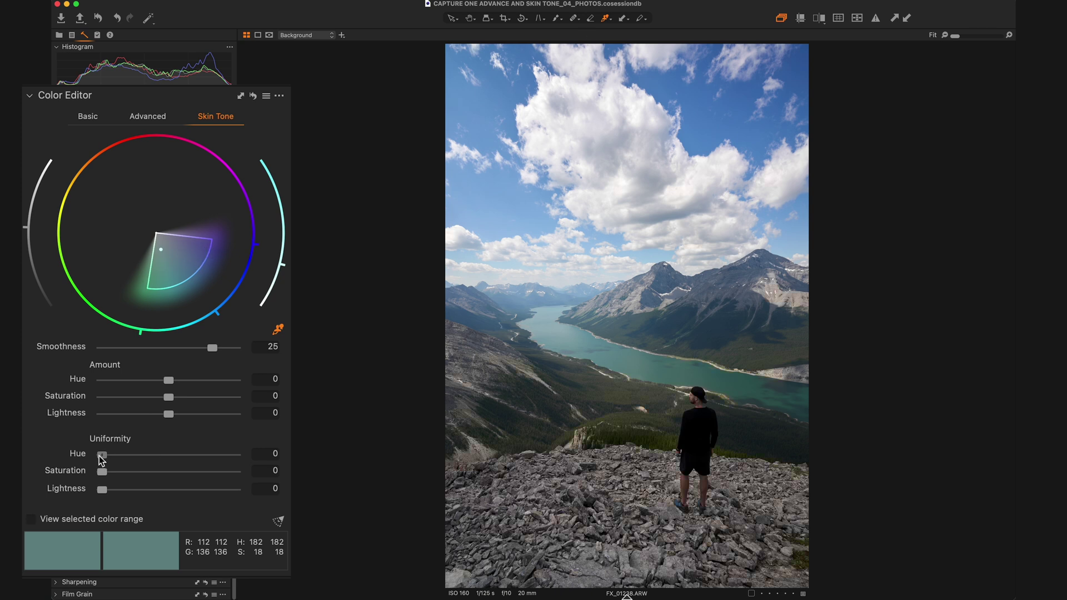
- Try sky Uniformity values (Saturation 30.9, Lightness 42.7), then zero Lightness and reset the adjustments
drag(101, 458, 192, 464)
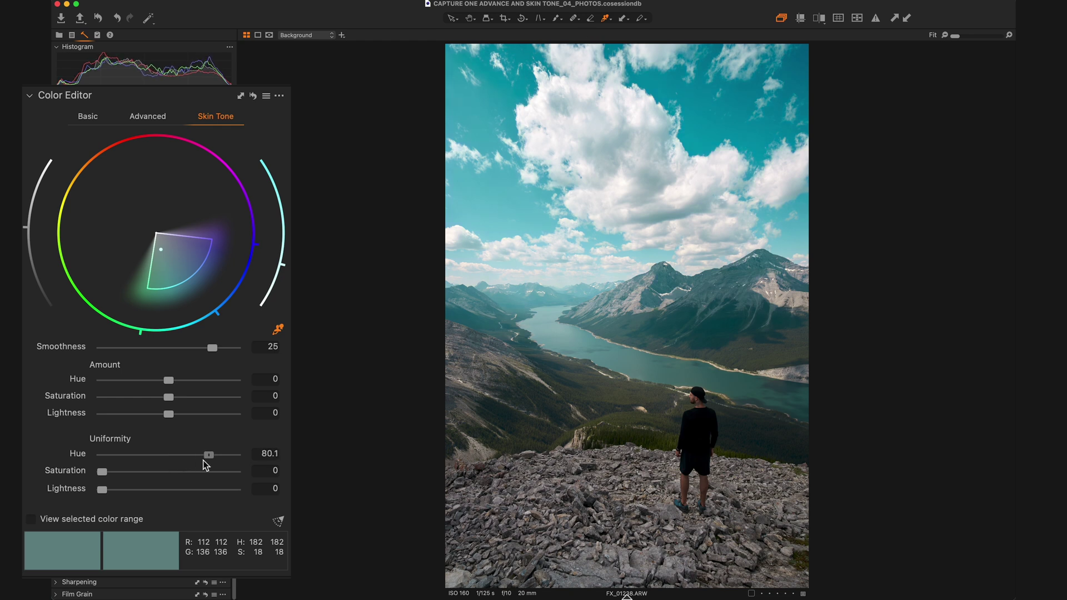
click(143, 472)
drag(101, 489, 158, 490)
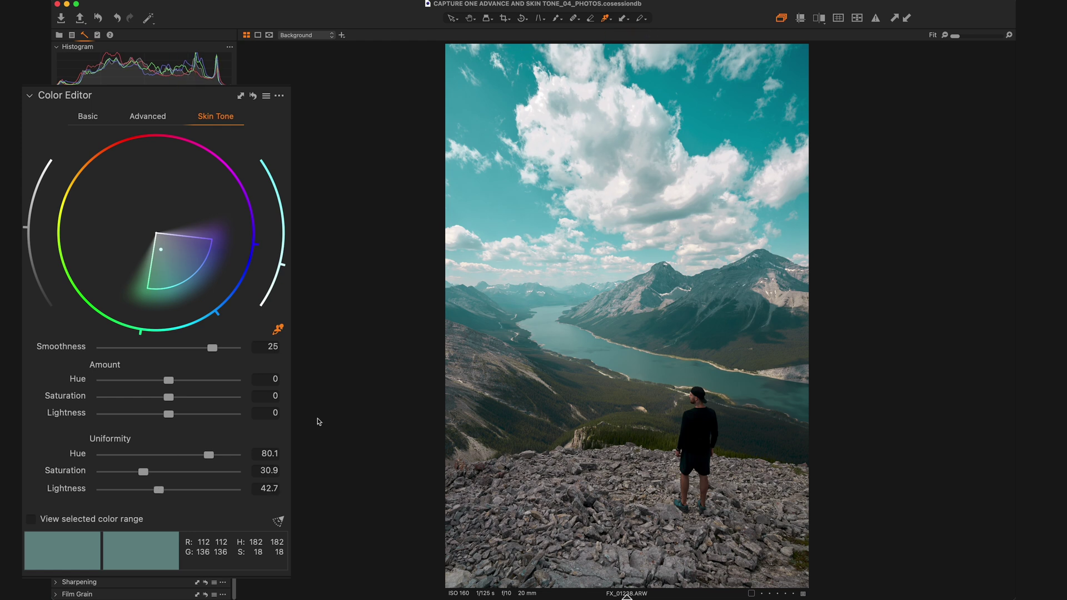
drag(160, 489, 50, 503)
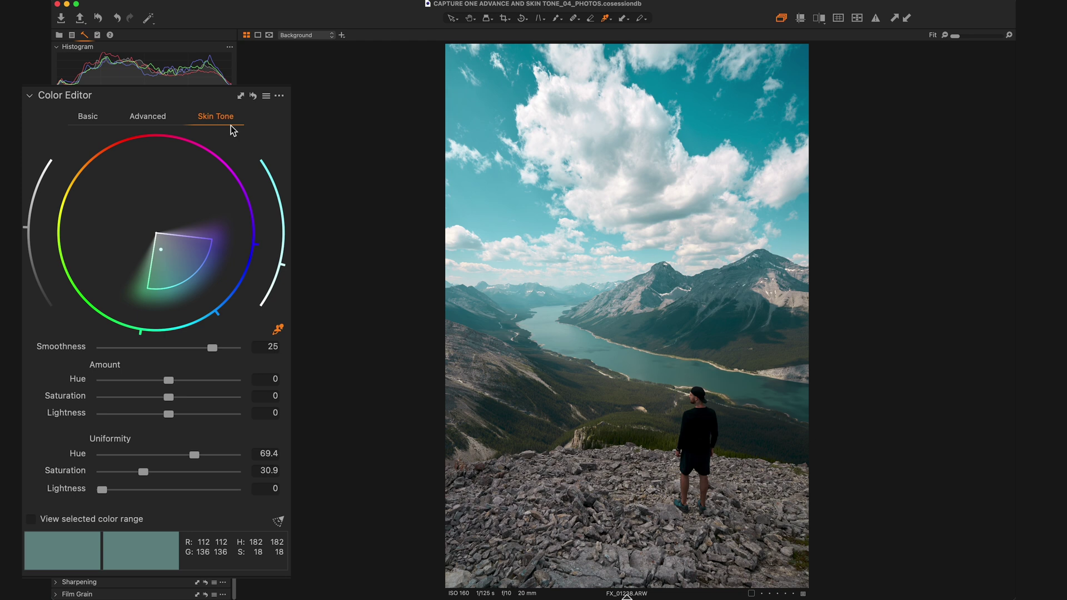
click(254, 96)
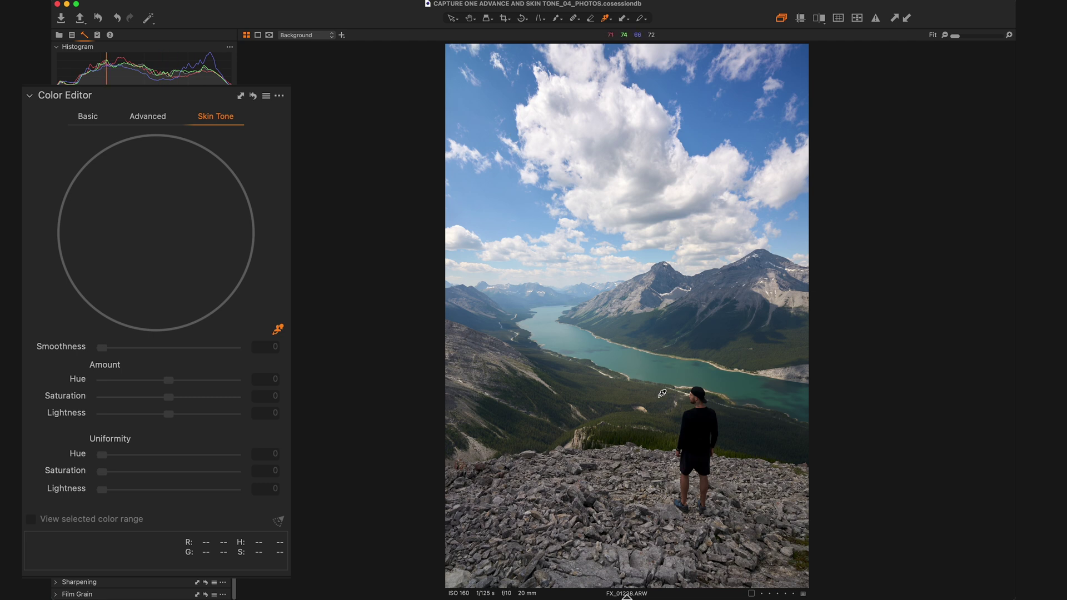
click(644, 360)
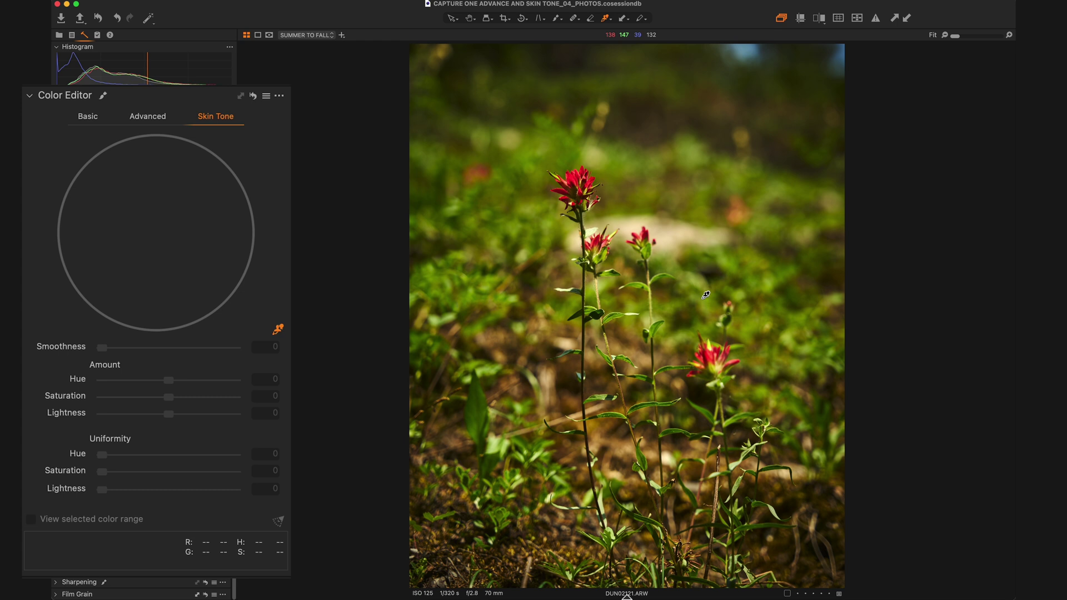
- Sample the meadow green, set Uniformity Hue 88 and Amount Hue -5, and push the colour toward orange
click(702, 292)
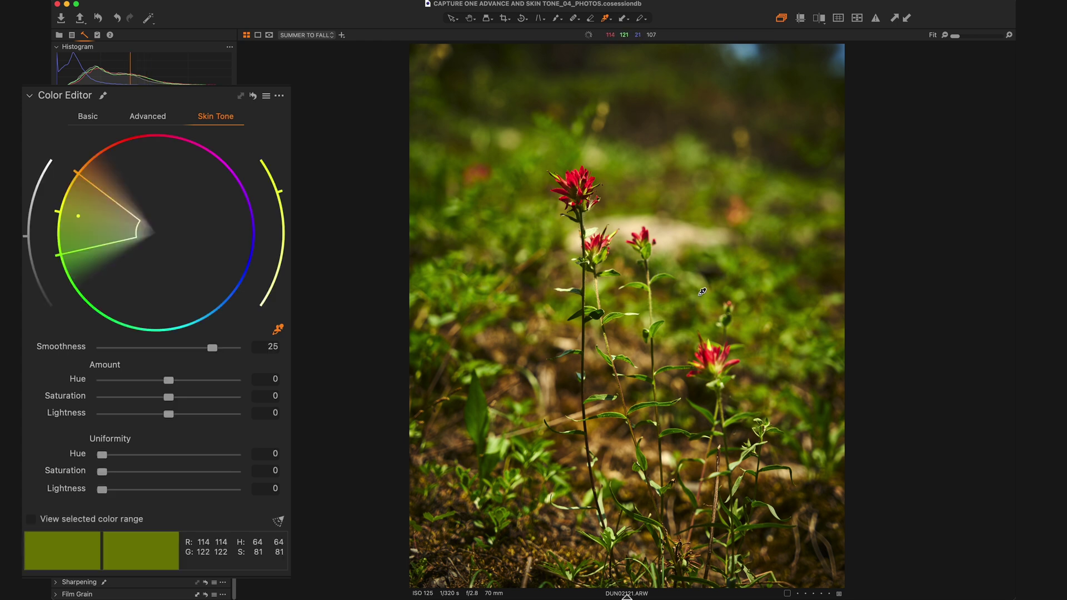
click(31, 518)
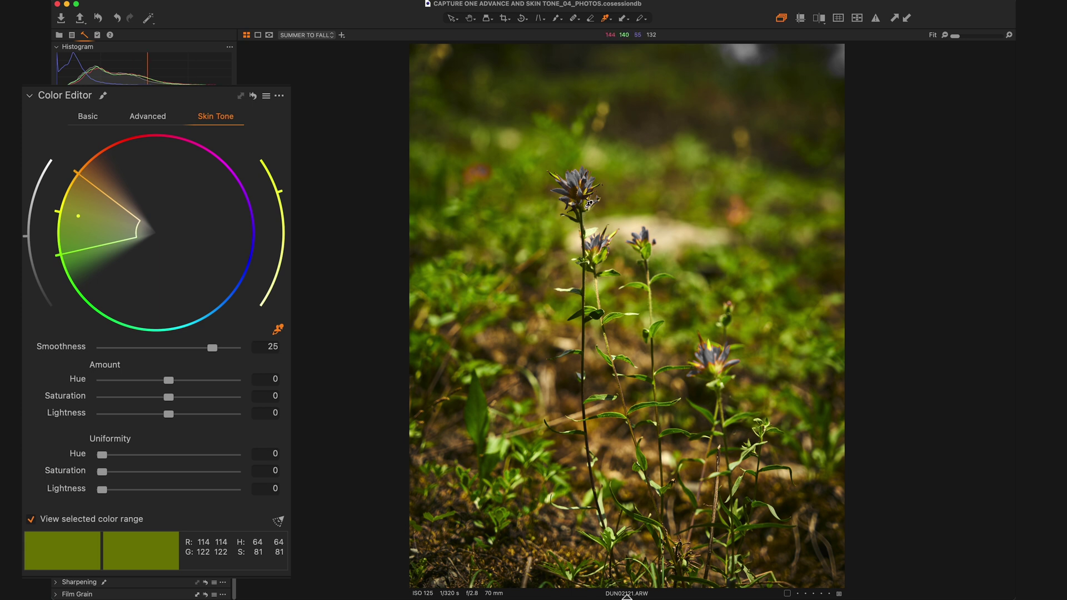
drag(102, 455, 193, 459)
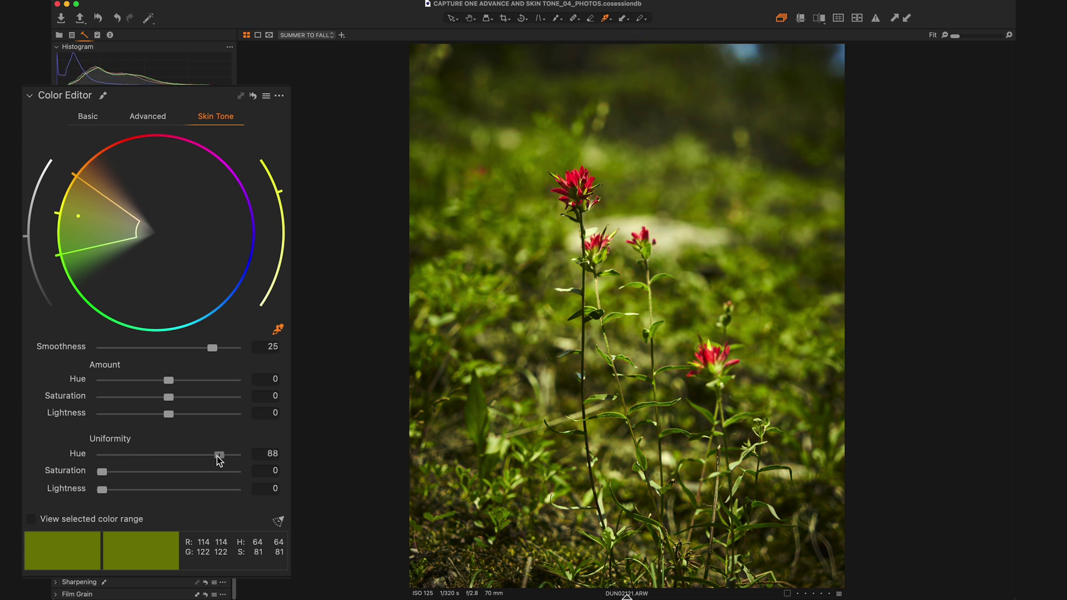
drag(169, 381, 54, 373)
mouse_move(78, 216)
mouse_down()
mouse_move(92, 188)
mouse_move(89, 157)
mouse_move(95, 181)
mouse_move(111, 180)
mouse_up()
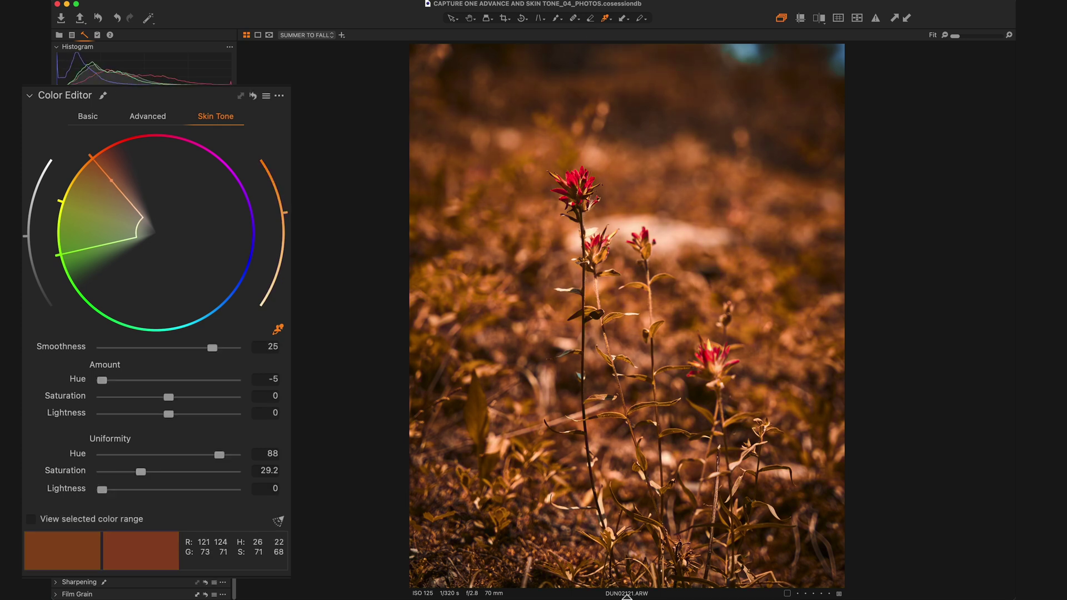